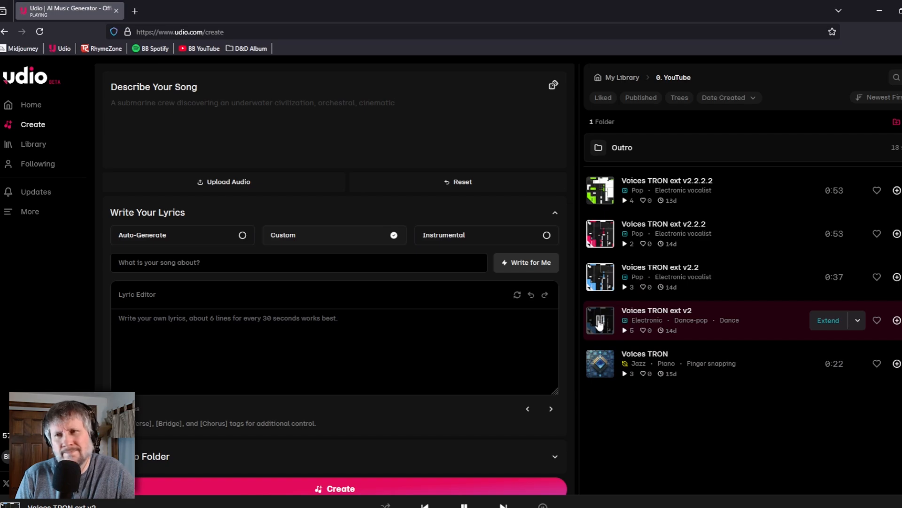
Step: Listen to Voices TRON ext v2 and Voices TRON ext v2.2.2.2 in the 0. YouTube folder
click(600, 322)
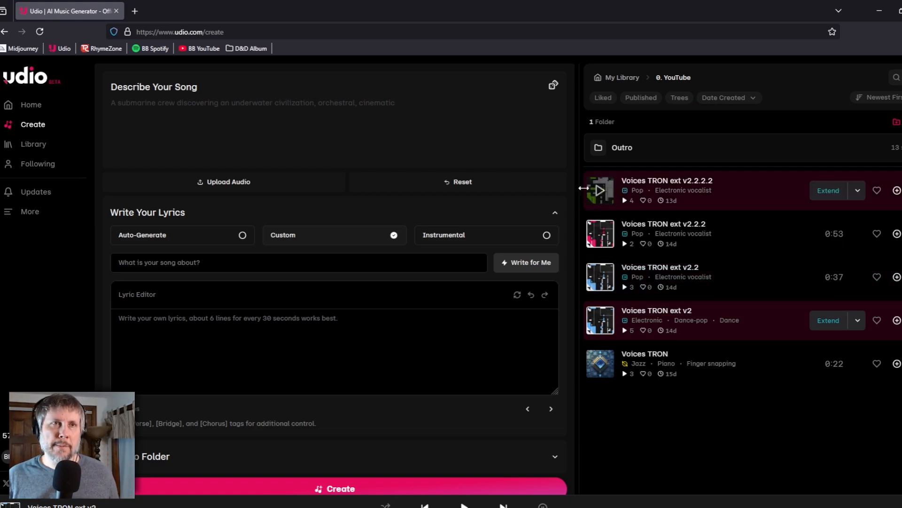
click(602, 191)
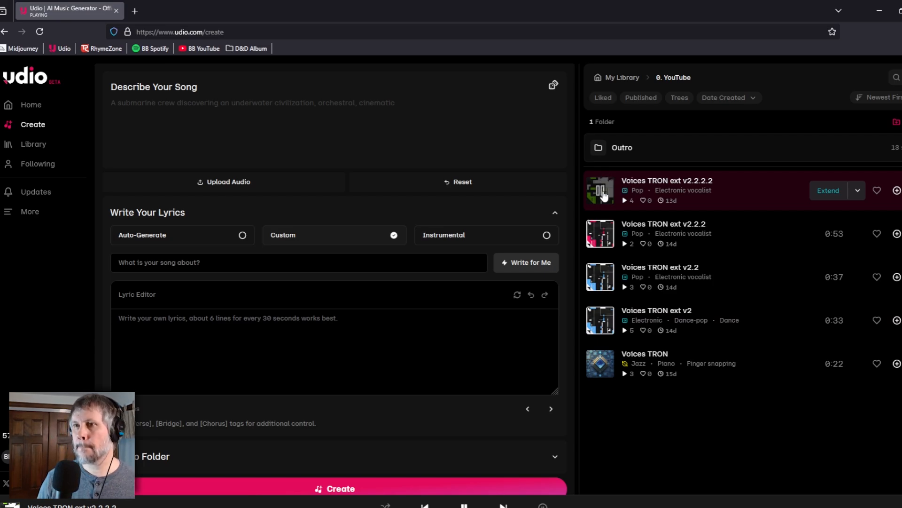
click(603, 195)
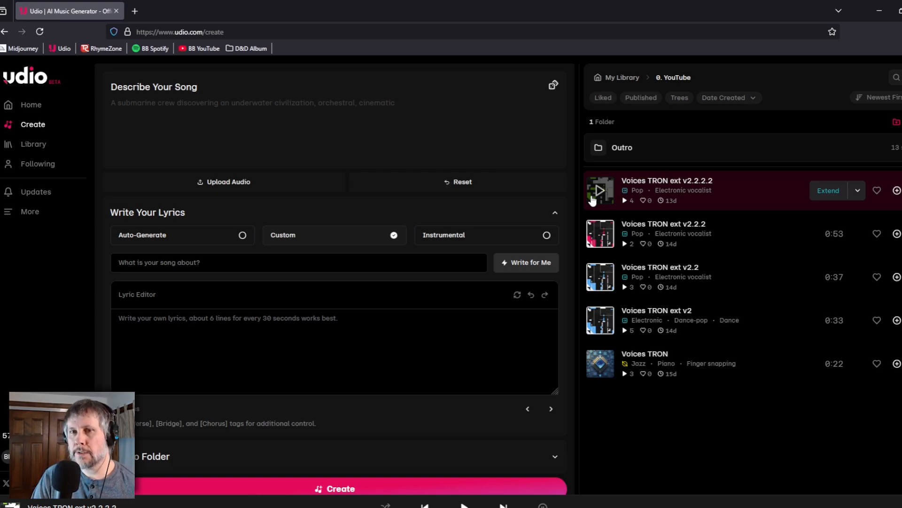
click(593, 195)
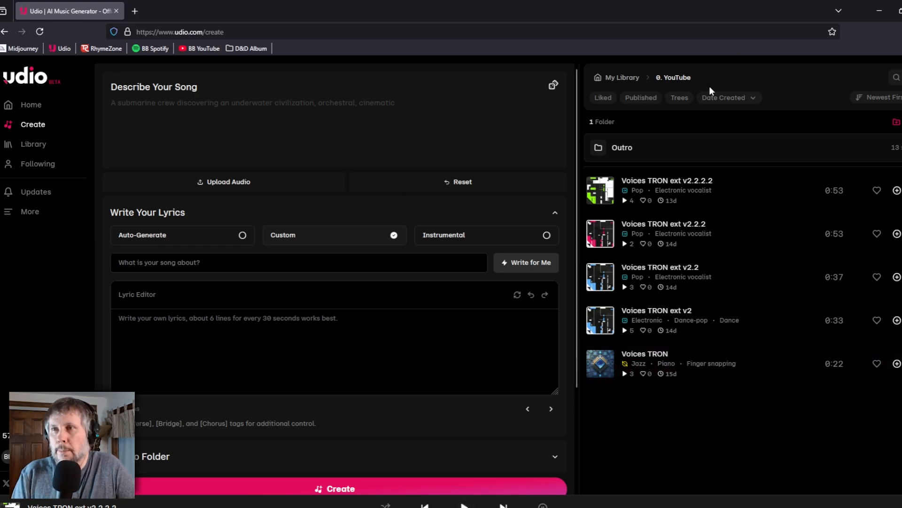
Step: Go to the Outro folder, play the YT Practice track and open its details page
click(625, 150)
scroll(618, 465, down, 5)
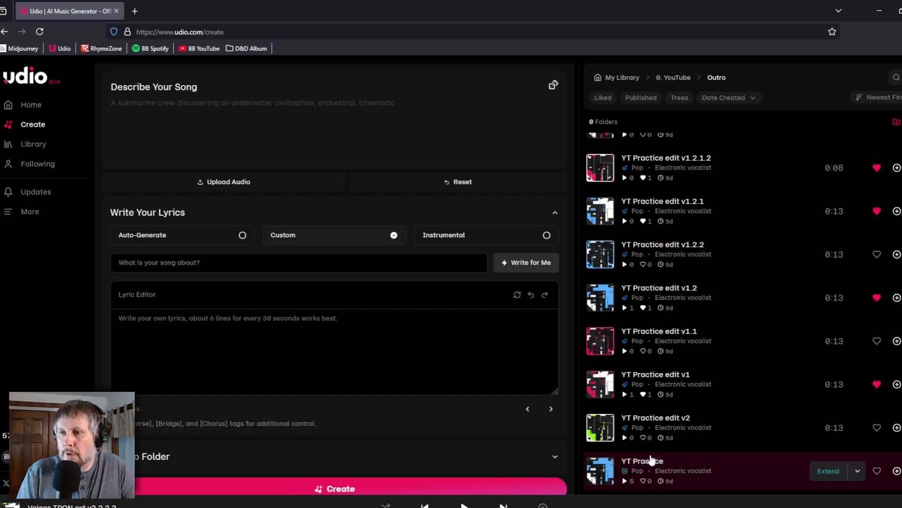
click(601, 470)
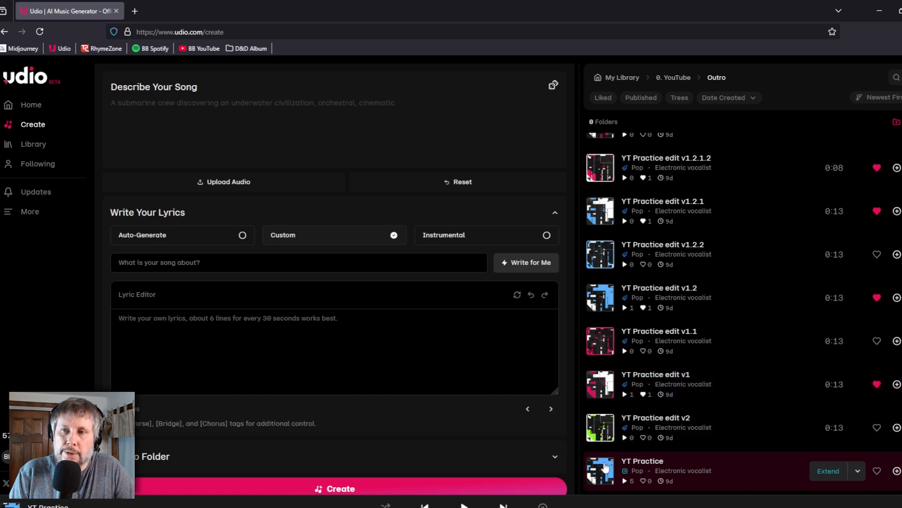
click(647, 464)
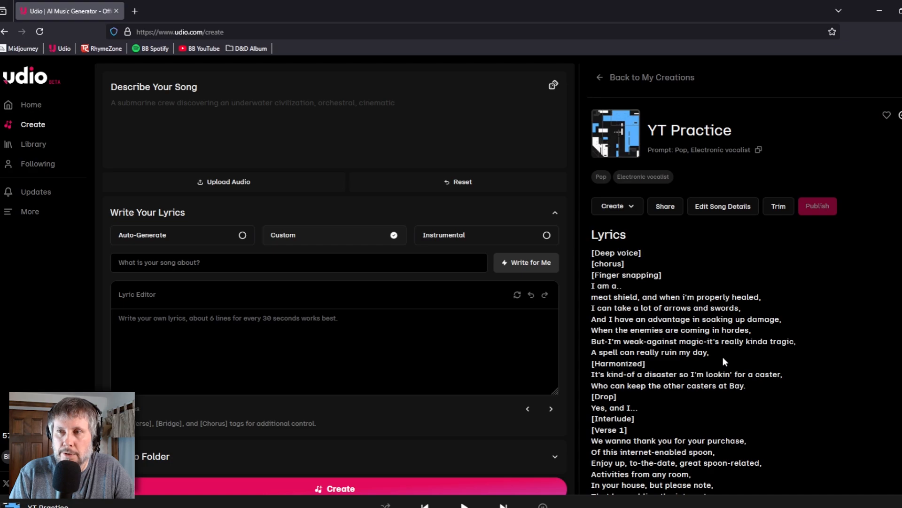
Step: Examine the full lyrics of YT Practice from the opening chorus to the final pre-chorus
scroll(723, 357, down, 3)
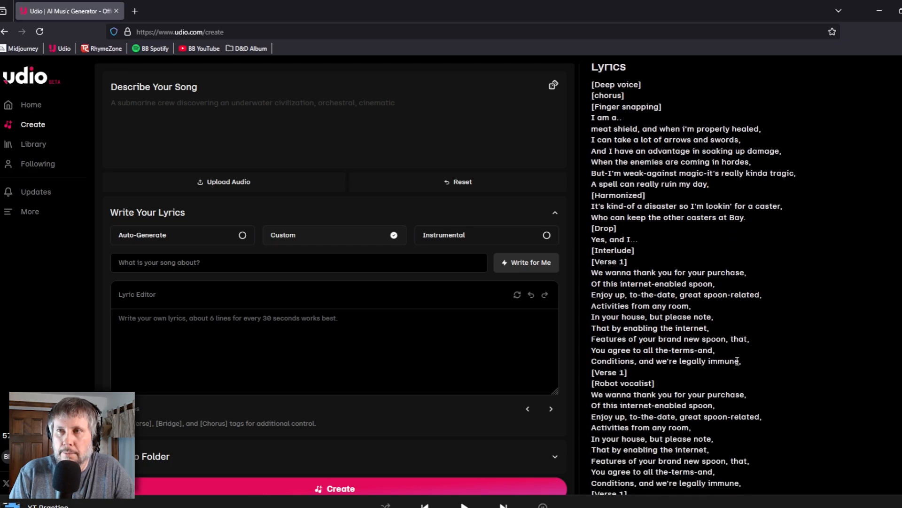
scroll(622, 173, down, 2)
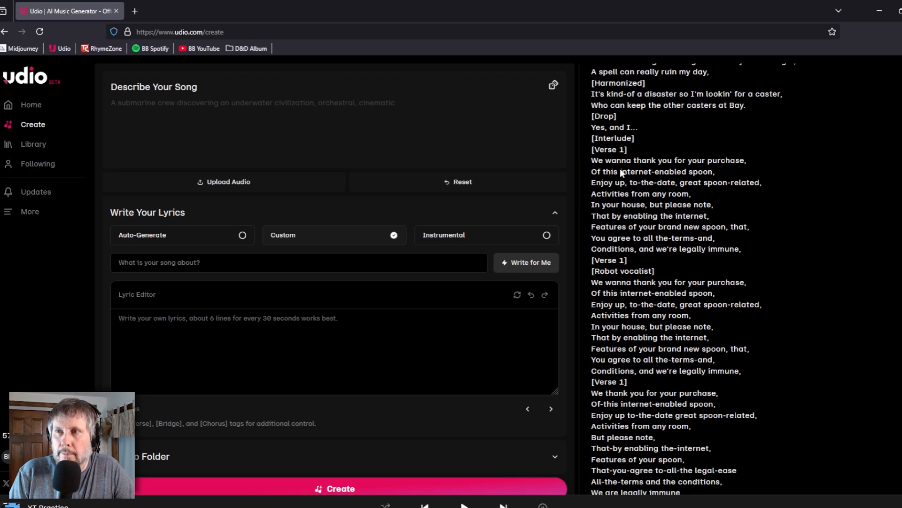
scroll(626, 174, down, 1)
drag(593, 104, 758, 458)
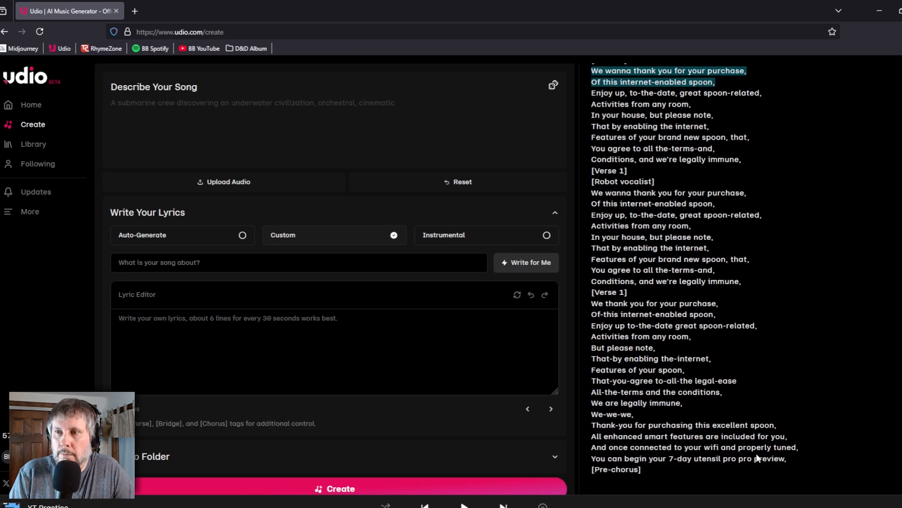
scroll(730, 442, up, 5)
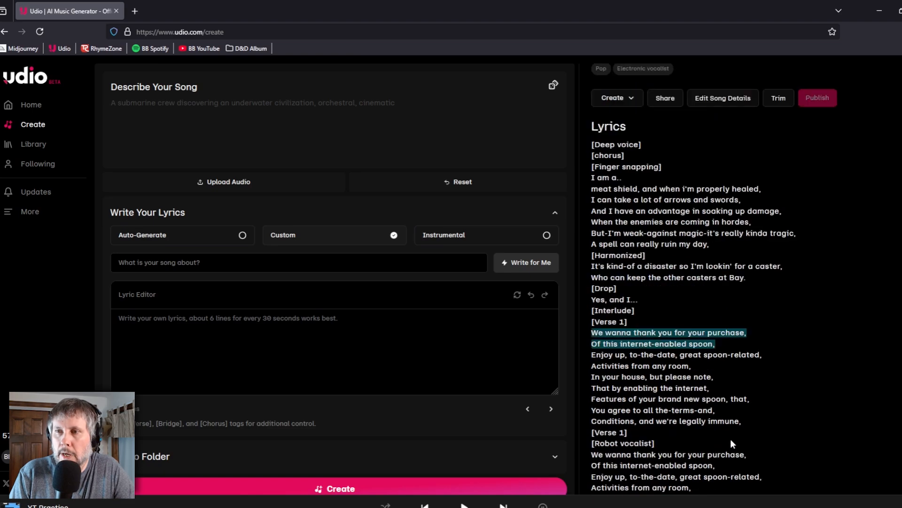
scroll(730, 443, up, 2)
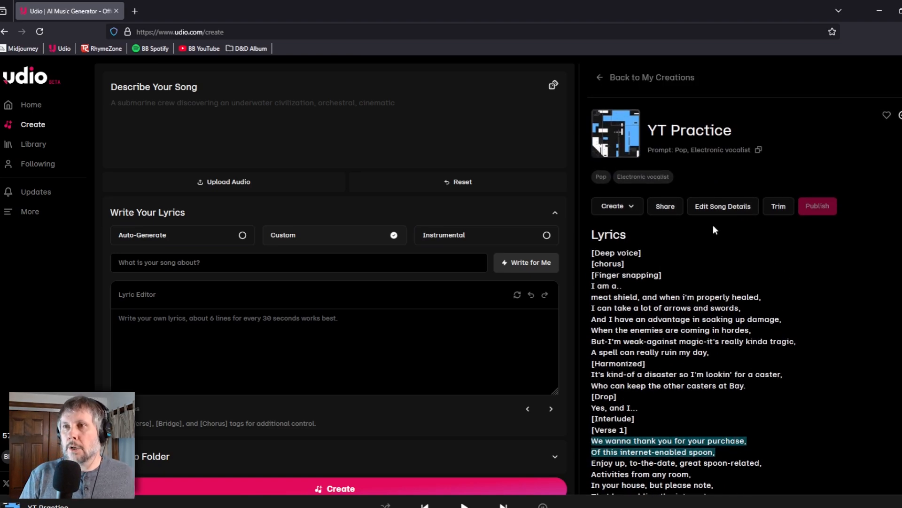
Step: Replace all of YT Practice's lyrics with the line "Yes, and I!" above an [Instrumental] tag
click(717, 210)
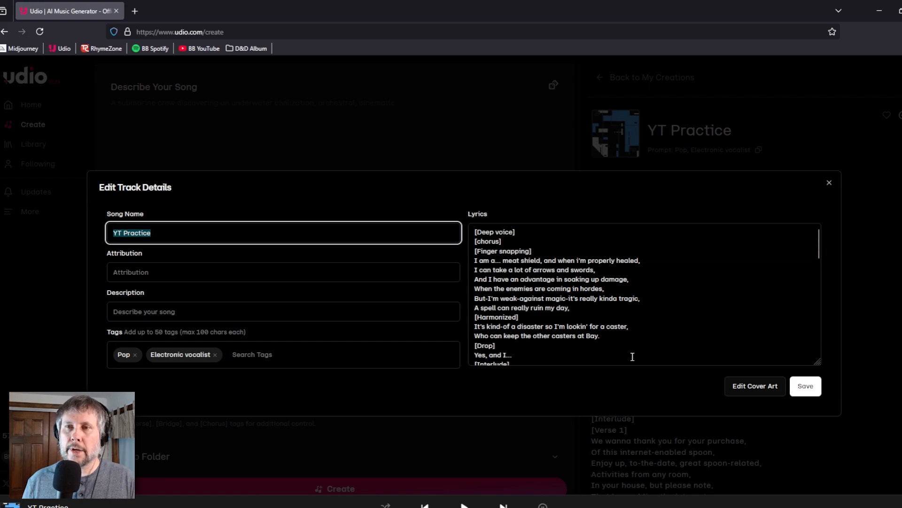
drag(567, 355, 472, 223)
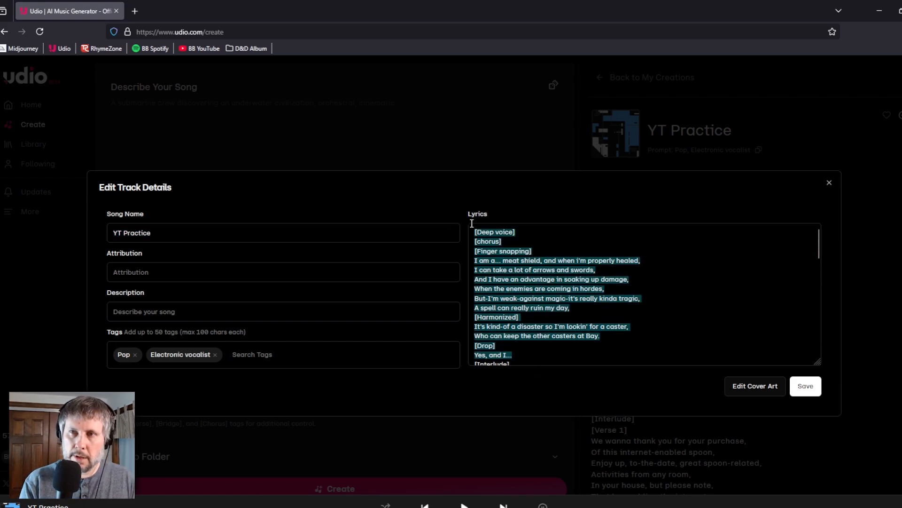
key(BackSpace)
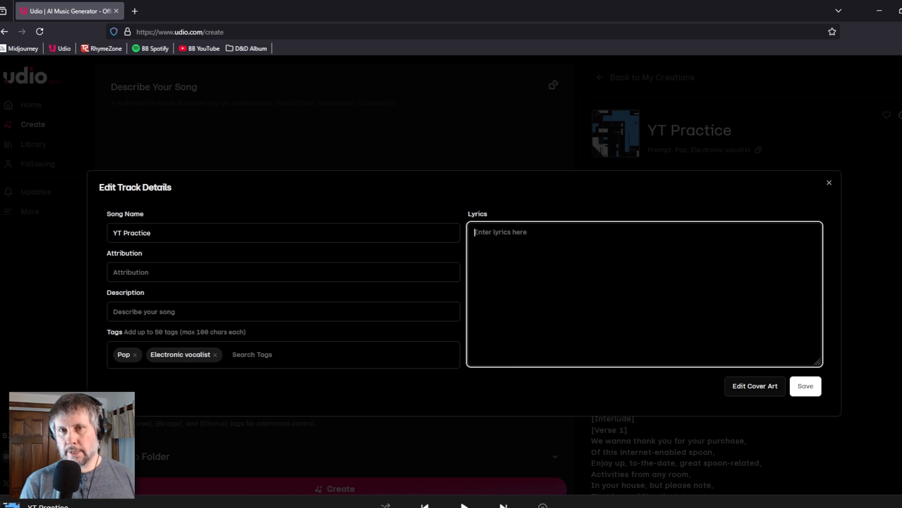
key(Return)
key(Return)
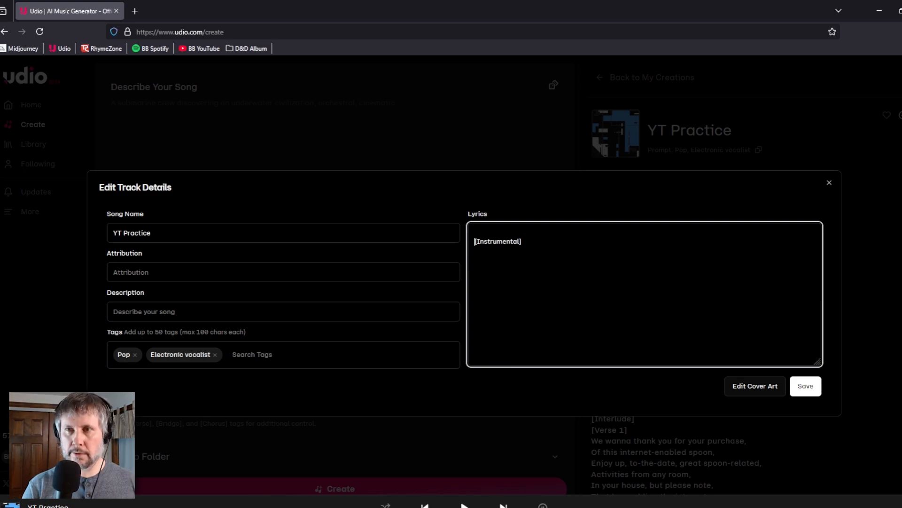
key(Up)
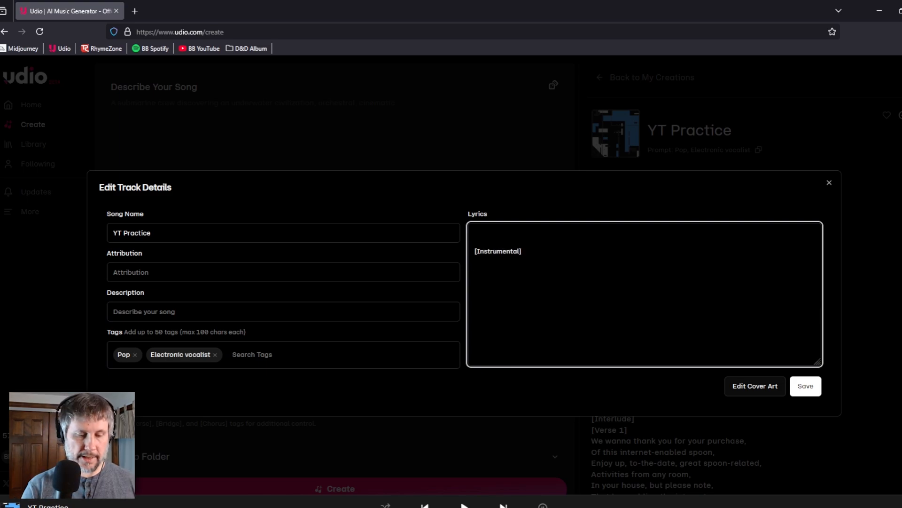
text(Yes, and I!)
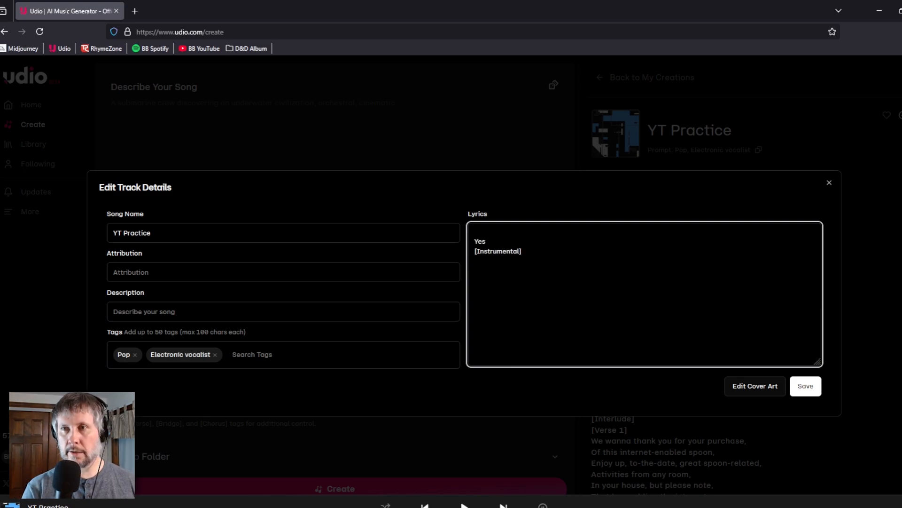
click(506, 229)
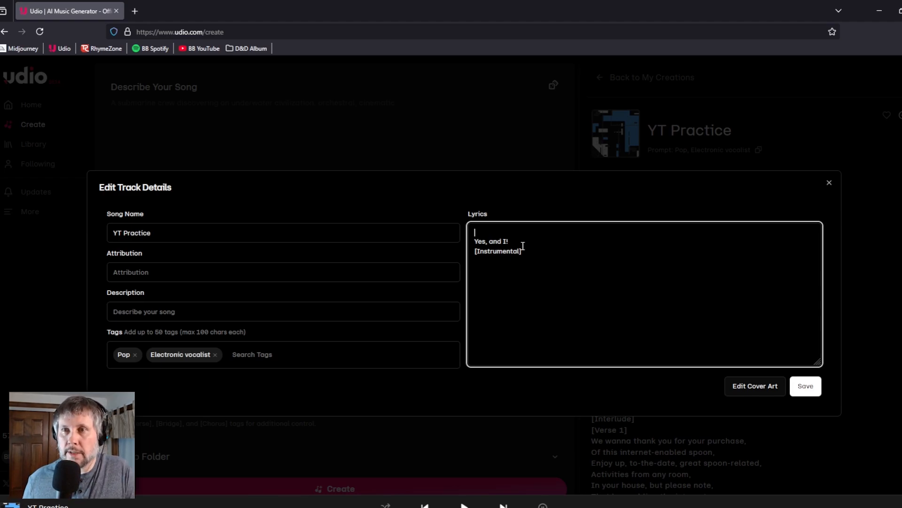
key(Escape)
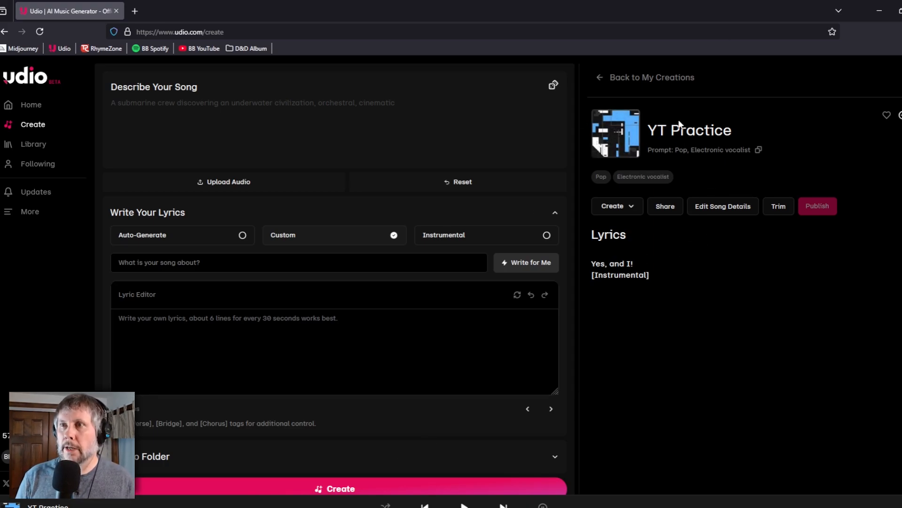
Step: Play YT Practice briefly from its details page and stop it
click(611, 136)
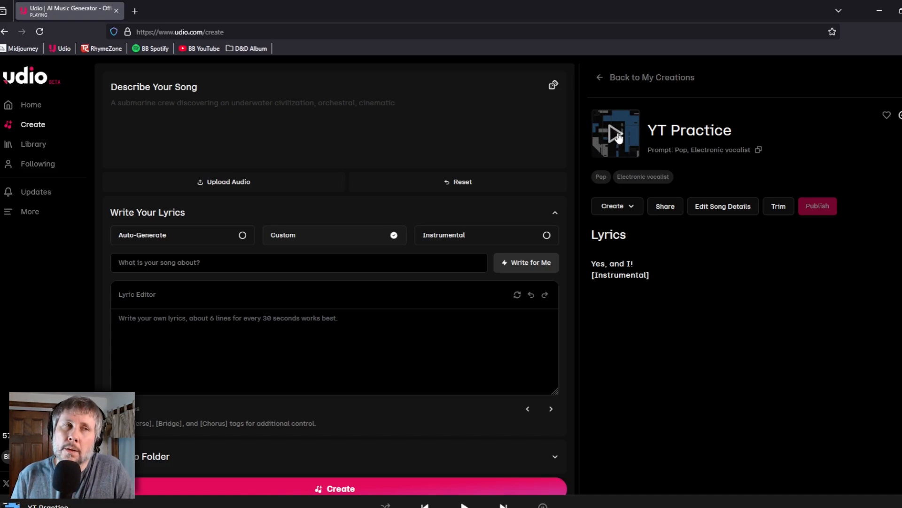
click(618, 136)
click(250, 339)
Step: Add "Zedna fashion today," and "Hindem bag," above "Yes, and I!", remove the leading blank line, save the lyrics and play the track back
click(726, 207)
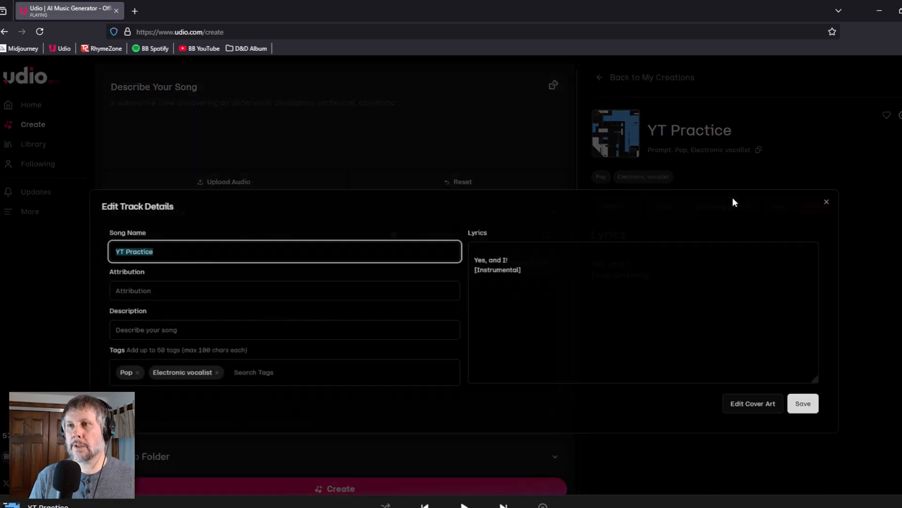
click(471, 243)
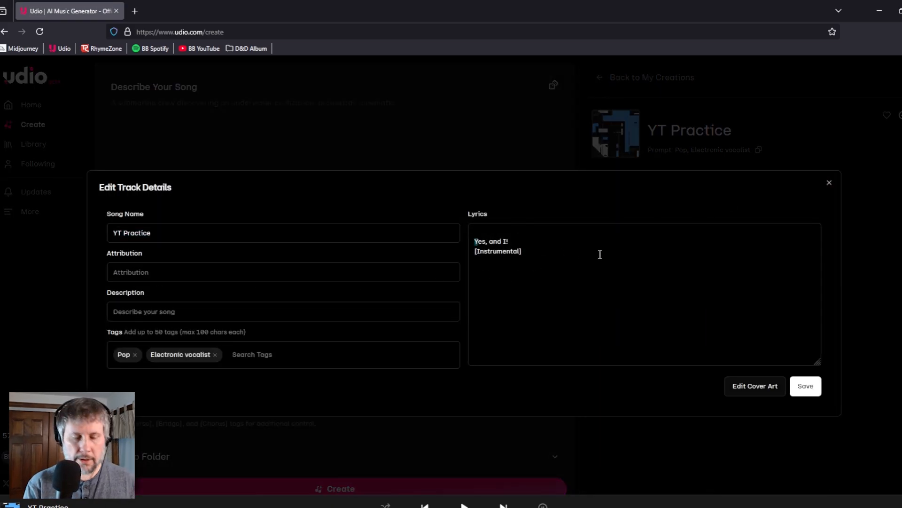
text(Zedna fashion today, Hindem bag,)
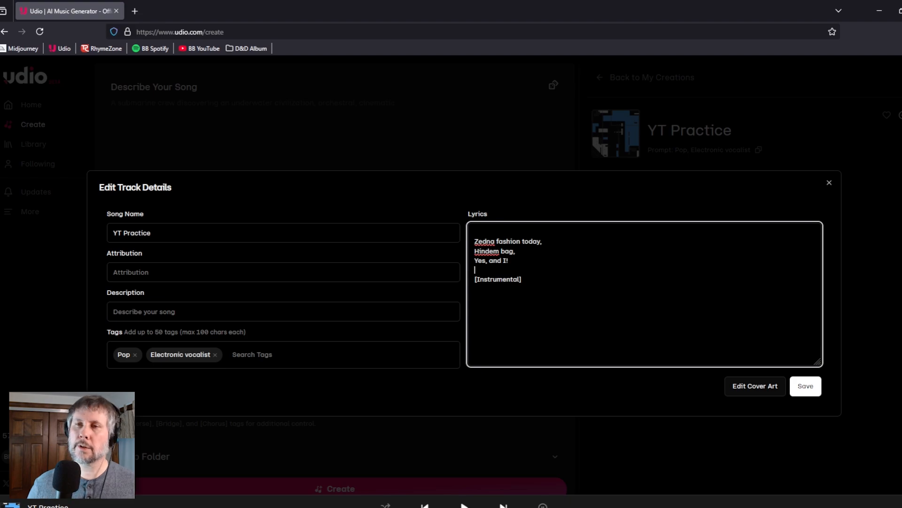
click(537, 231)
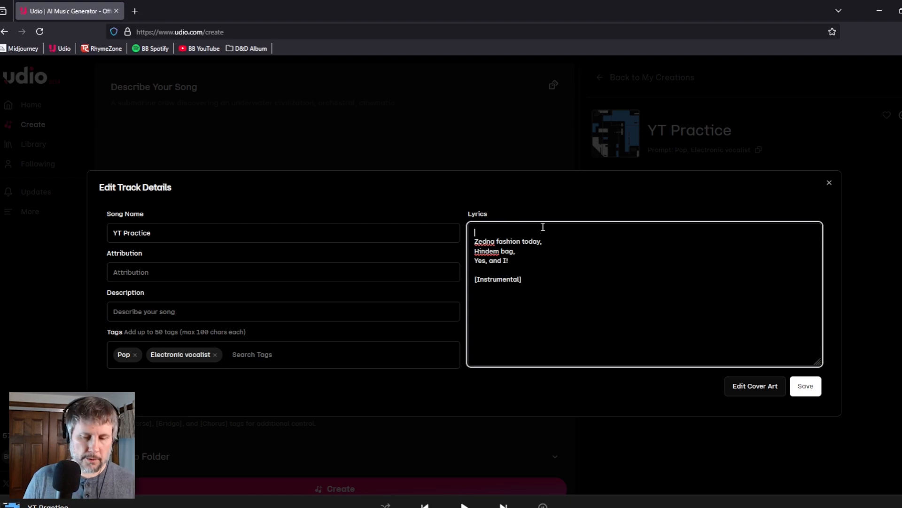
key(Delete)
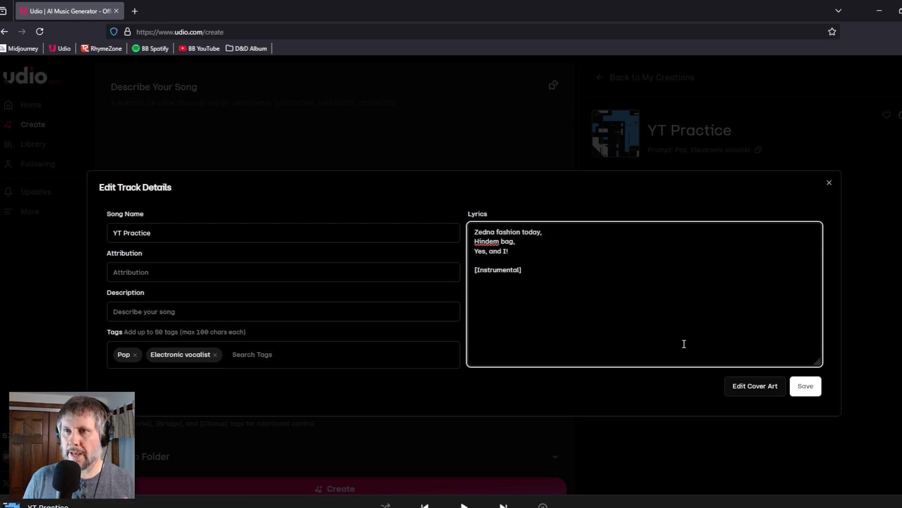
click(806, 386)
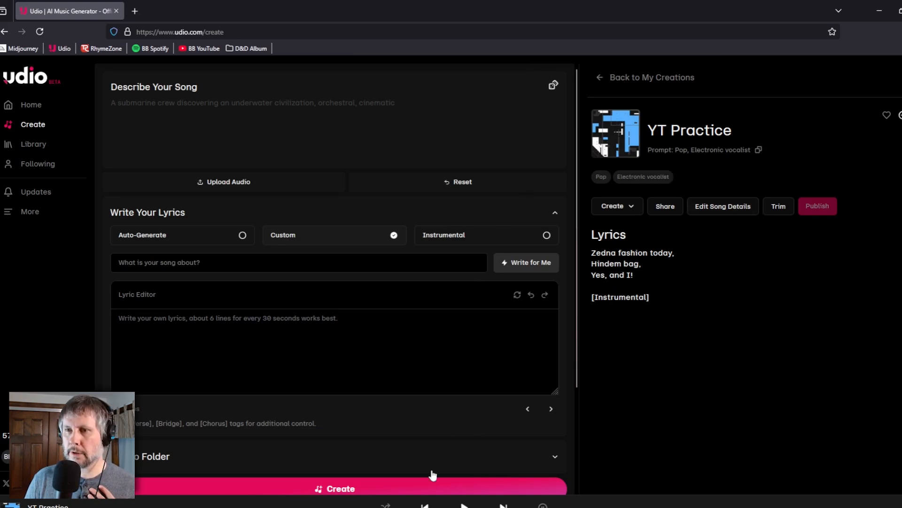
click(619, 134)
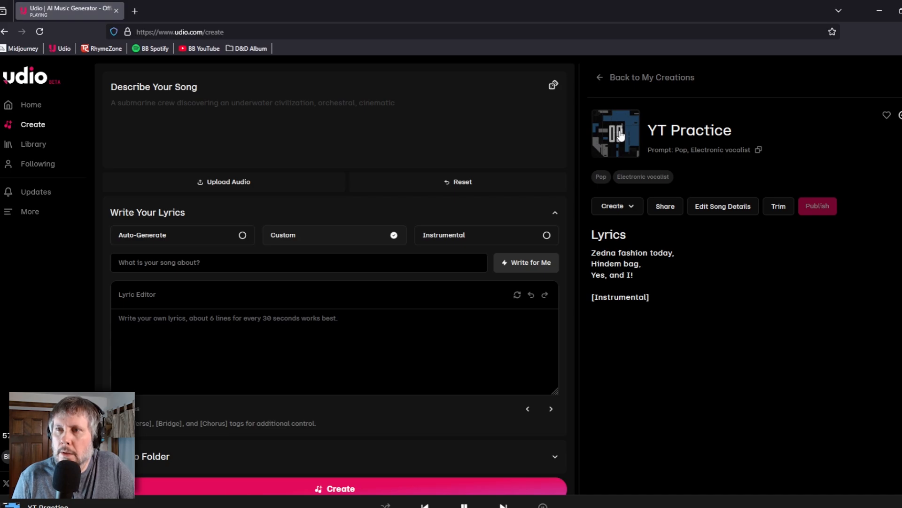
click(620, 134)
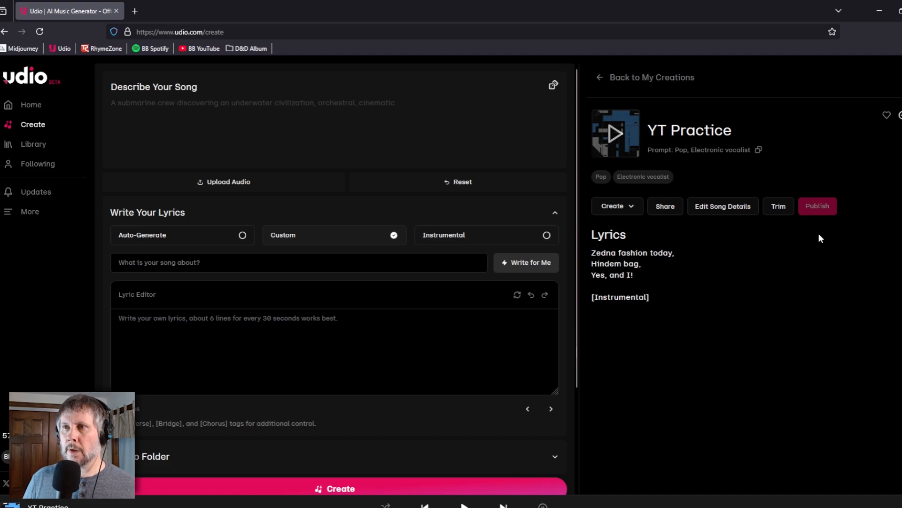
Step: Open YT Practice for inpainting and enclose all its lyrics, including the [Instrumental] tag, in *** markers
click(602, 77)
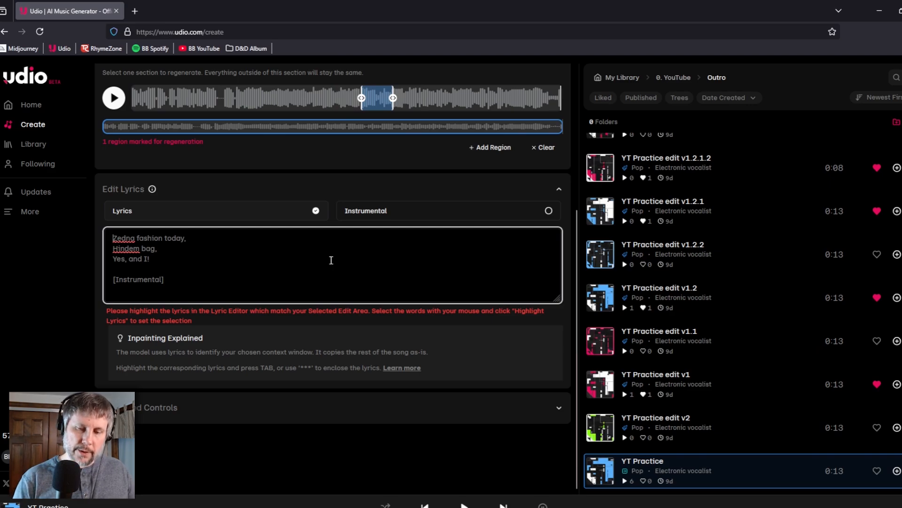
text(***)
click(191, 302)
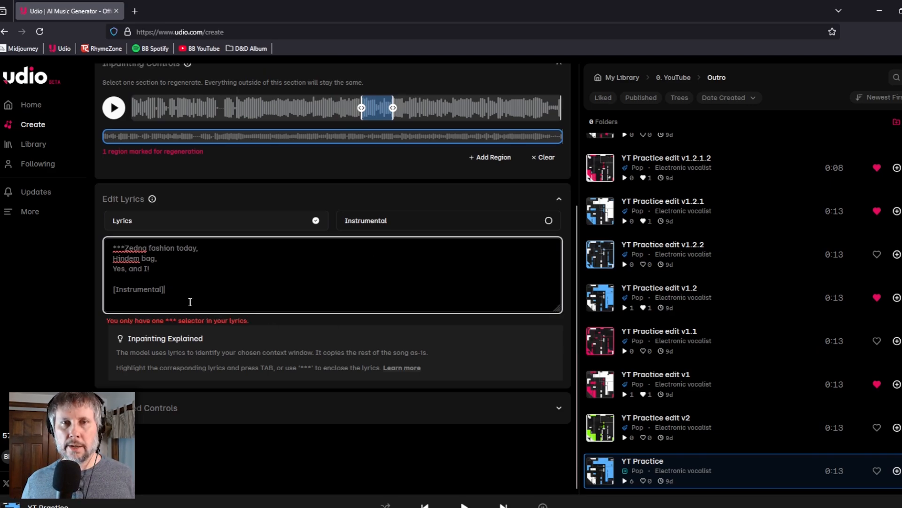
text(***)
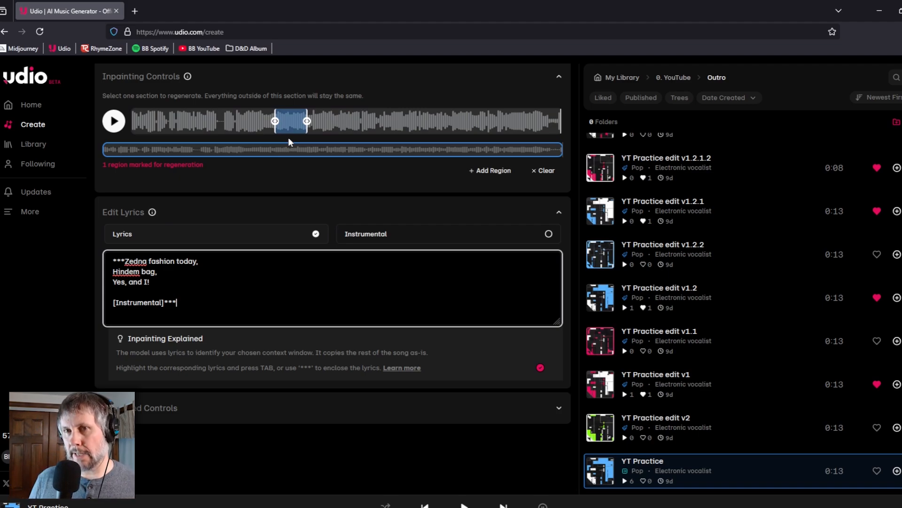
Step: Move the regeneration region on the waveform so it ends at about 0:03, playing the track to find the spot
drag(283, 130, 175, 131)
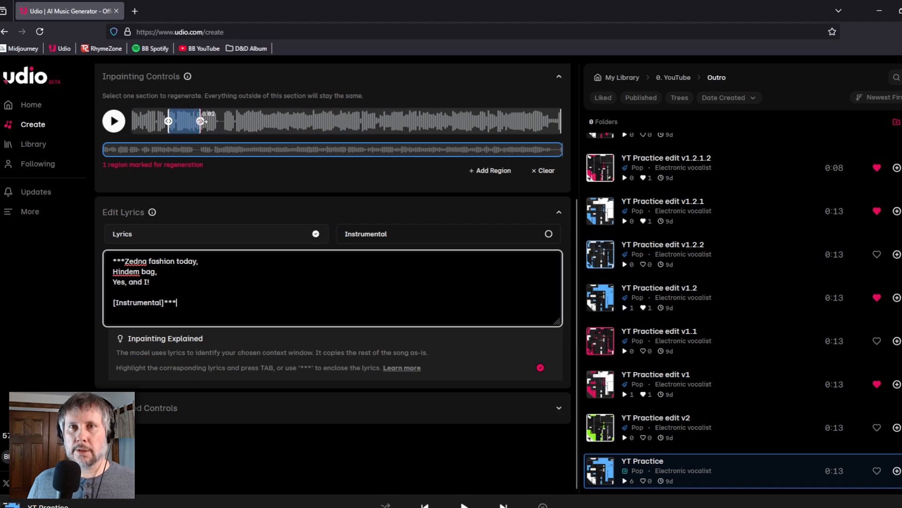
click(207, 128)
click(112, 128)
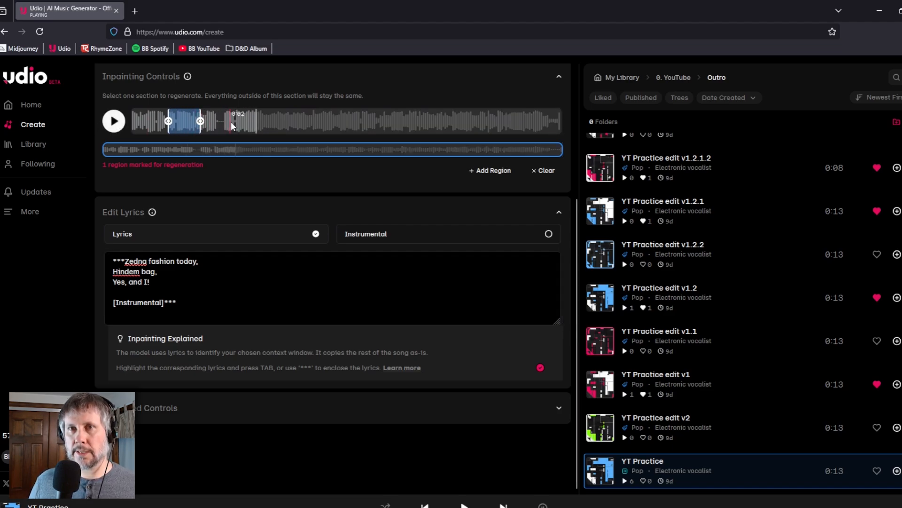
drag(190, 121, 240, 121)
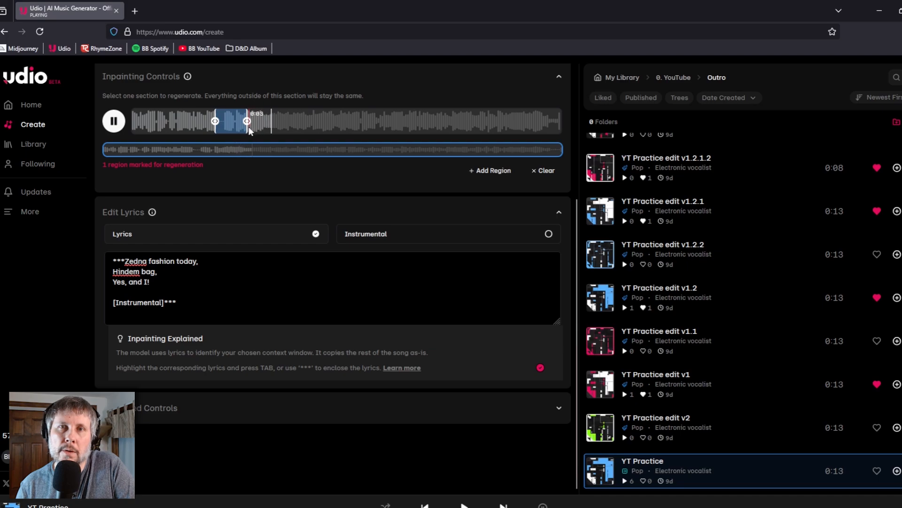
Step: Replay YT Practice around the end of the marked regeneration region to check where the section stops
click(106, 123)
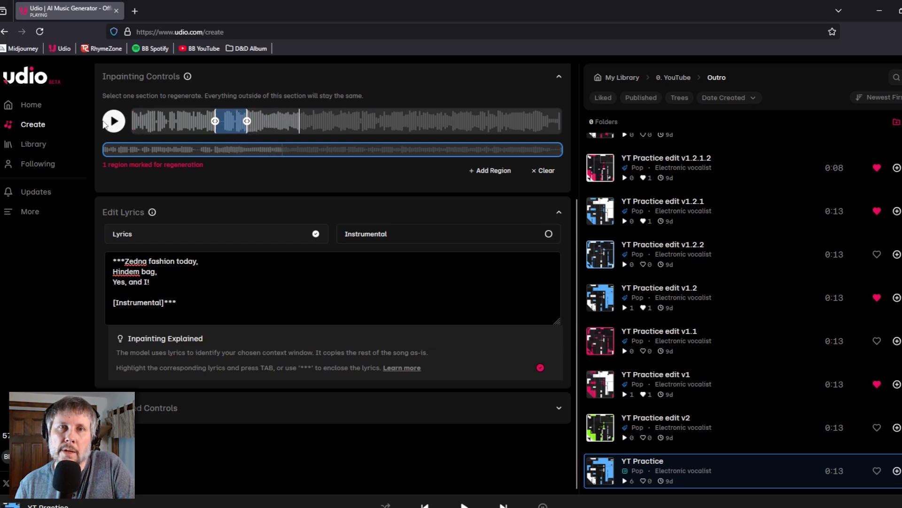
click(248, 133)
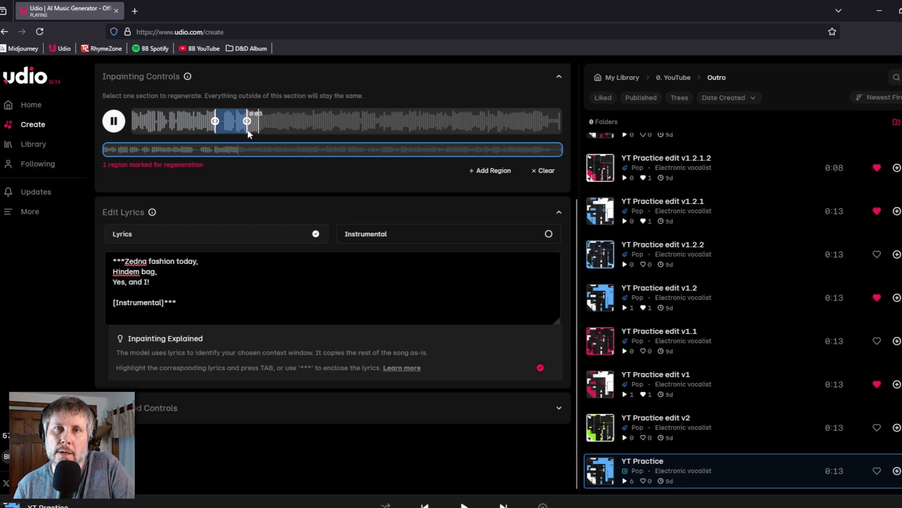
click(113, 122)
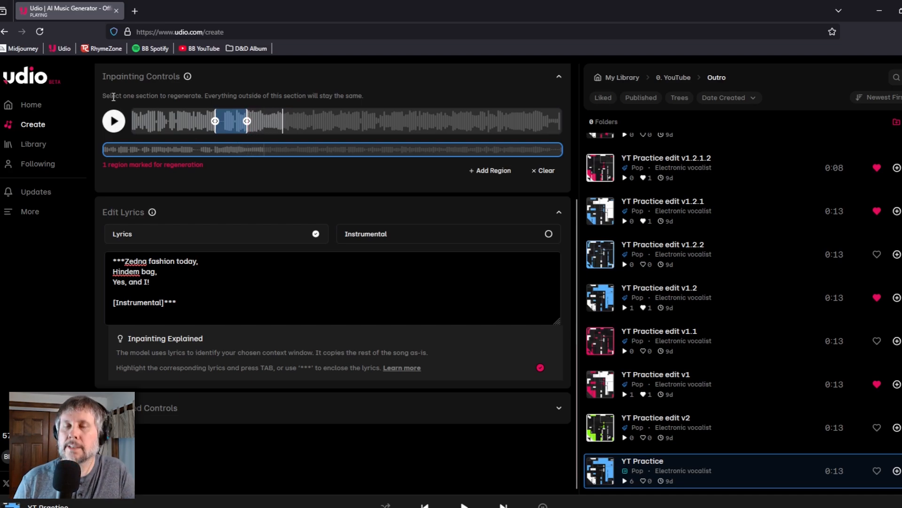
click(137, 123)
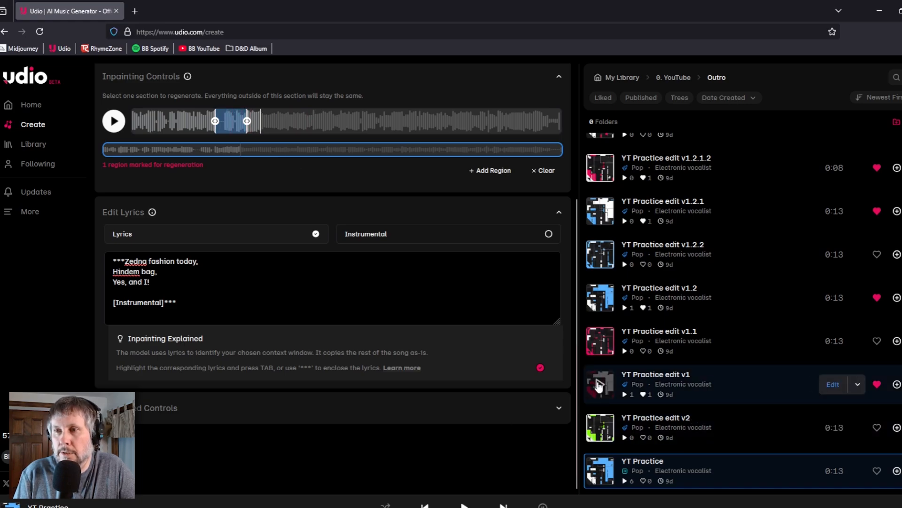
Step: Play YT Practice edit v1 briefly, stop it, and view its lyrics on the details page before returning to the track list
click(599, 385)
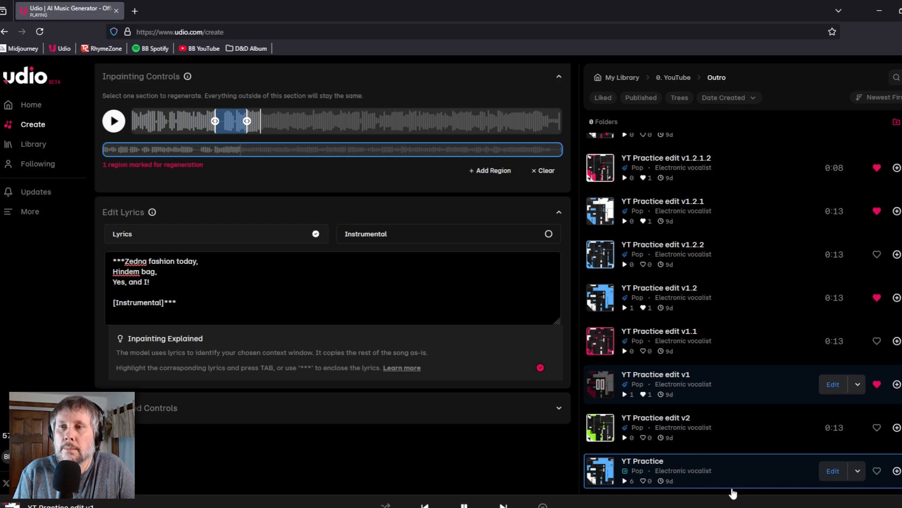
click(600, 385)
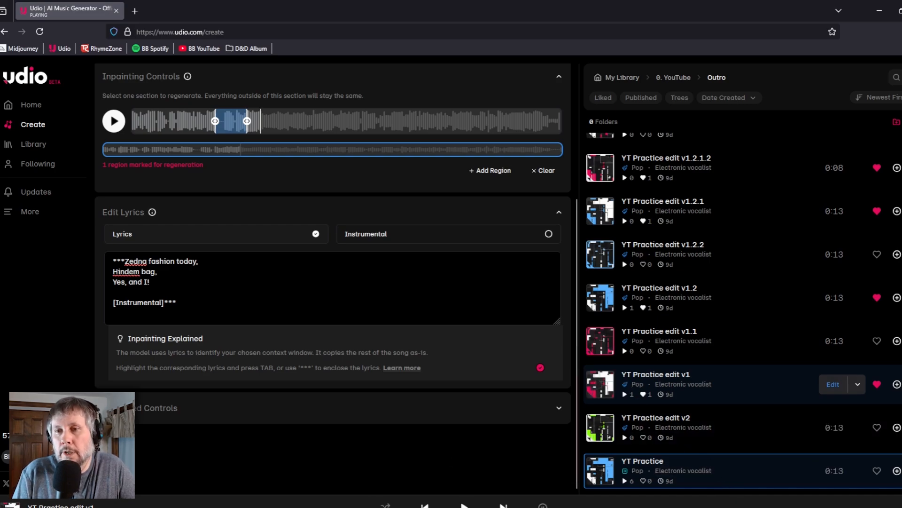
click(464, 505)
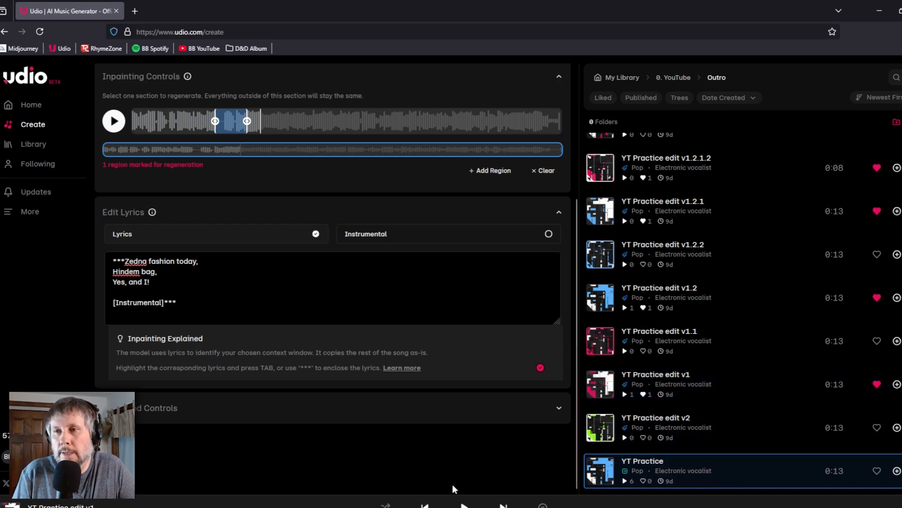
click(465, 505)
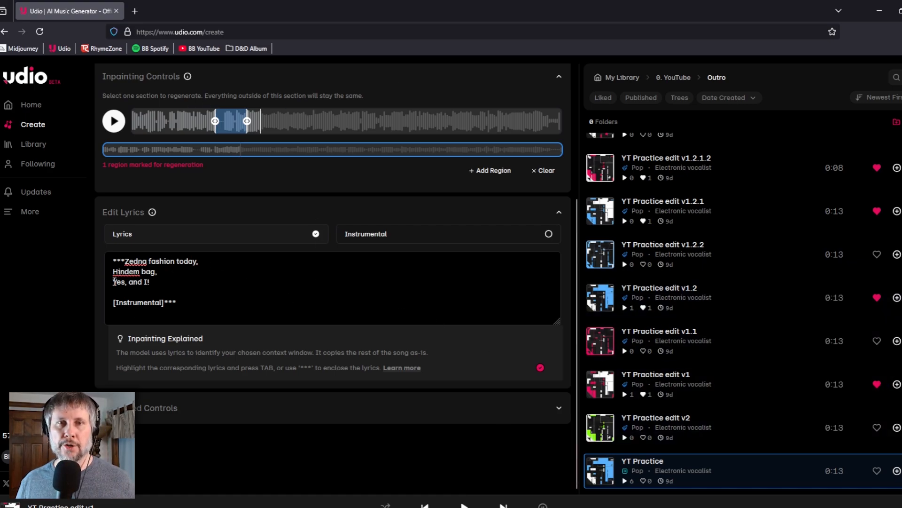
click(668, 375)
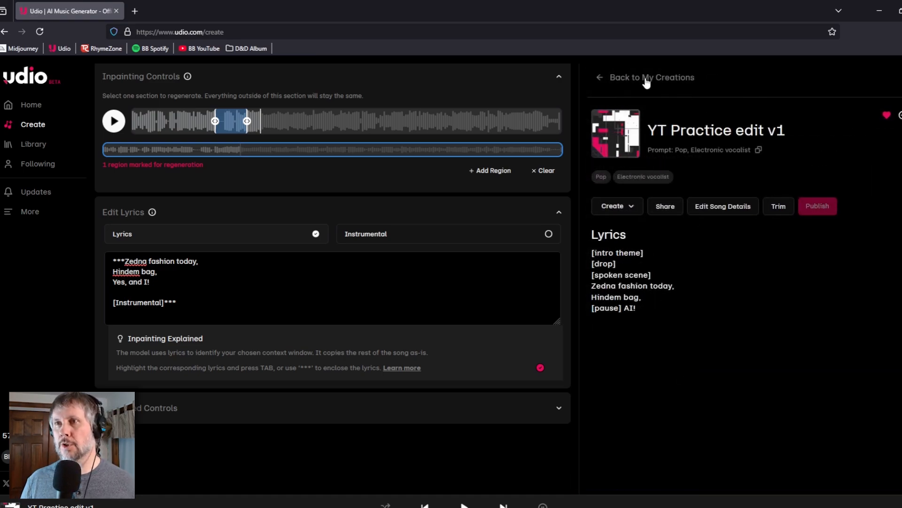
click(611, 77)
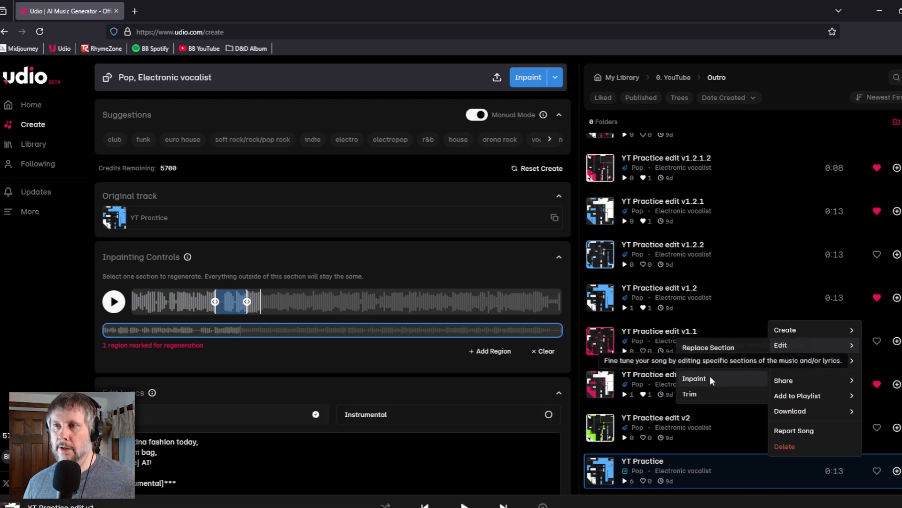
Step: Open YT Practice edit v1 for inpainting and enclose all its lyrics, from [intro theme] through [Instrumental], in *** markers
click(901, 384)
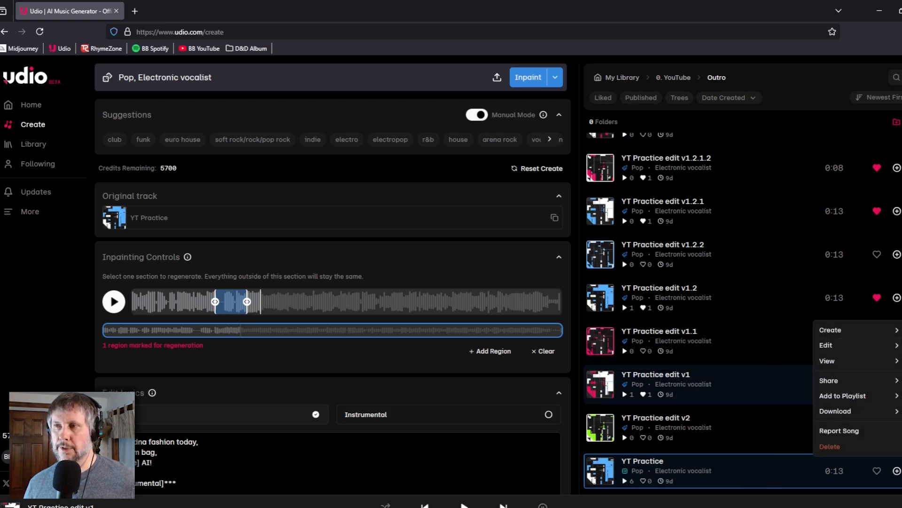
mouse_move(830, 347)
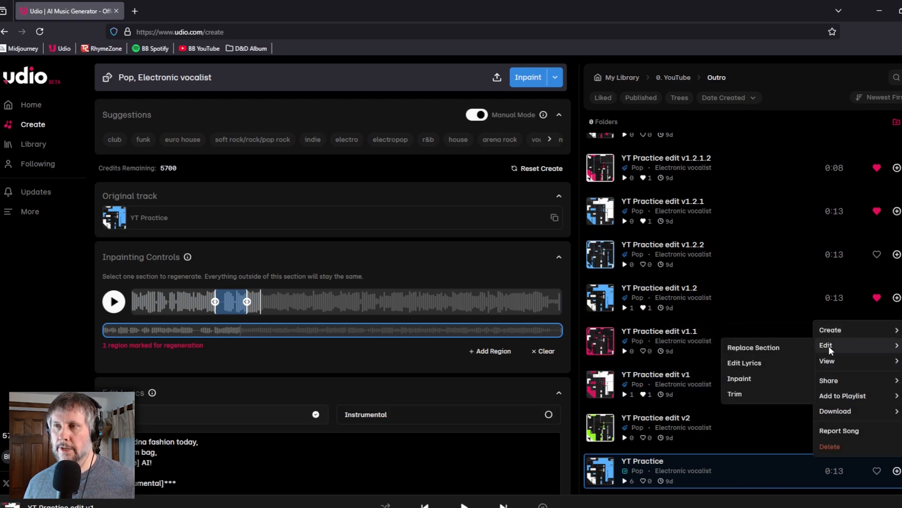
click(749, 382)
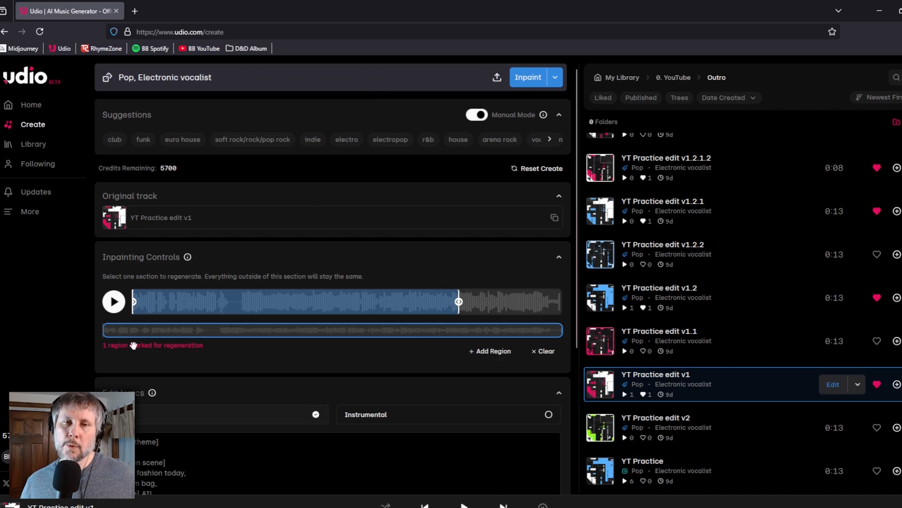
click(215, 474)
scroll(213, 473, down, 2)
key(ctrl+Home)
text(***)
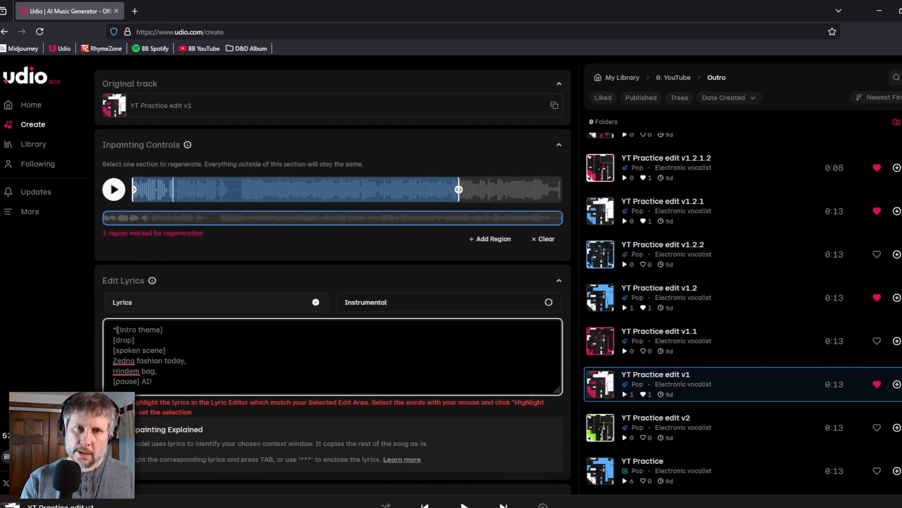
text(0)
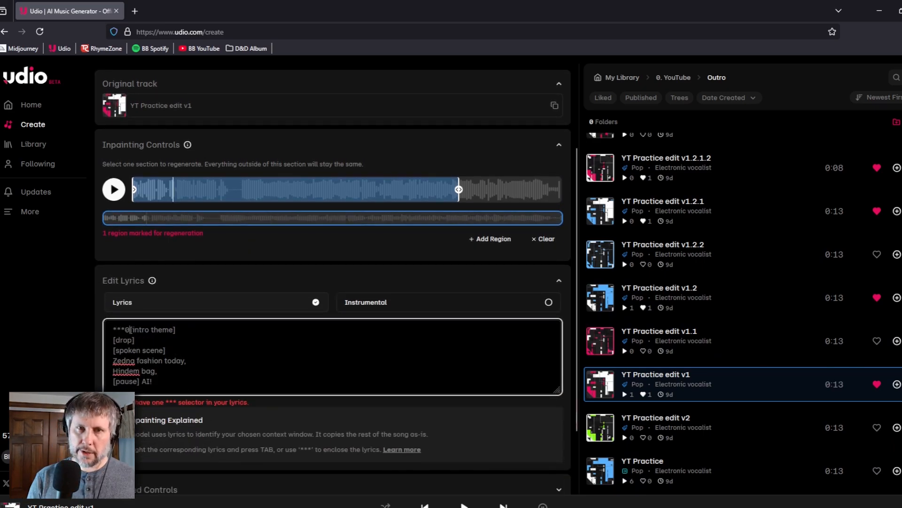
key(Down)
key(BackSpace)
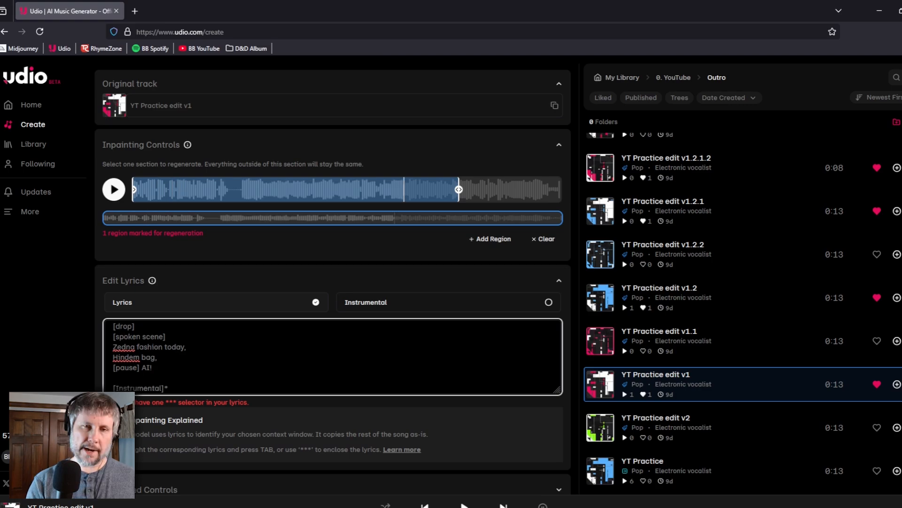
text(**)
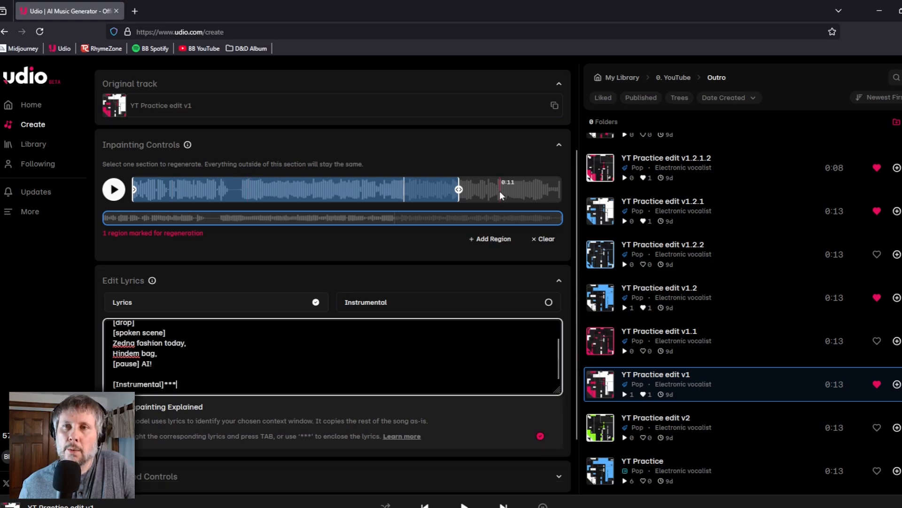
Step: Clear the default regeneration region and mark a short new one ending at about 0:03, playing the track to find the spot
click(542, 240)
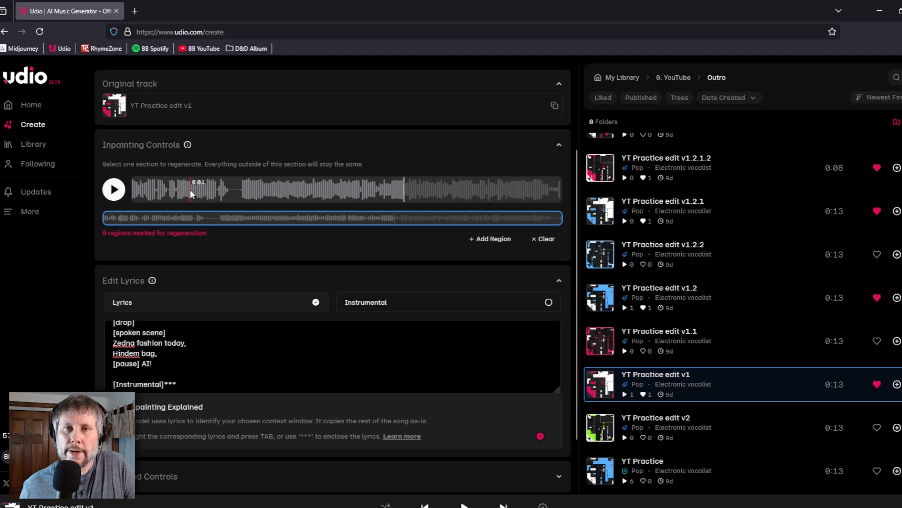
click(239, 187)
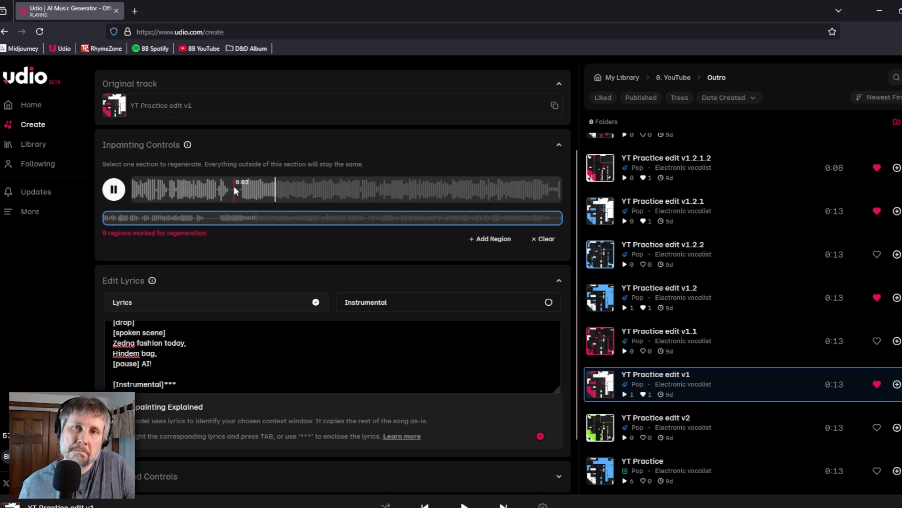
click(230, 189)
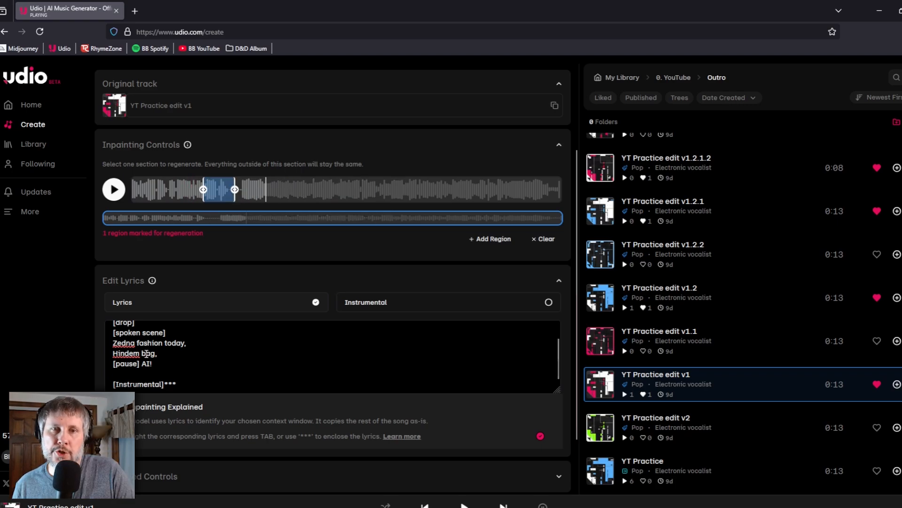
Step: Replace the "bag," and "[pause] AI!" lyrics so that the single line reads "Hindem Bargain Brain AI!"
double_click(147, 353)
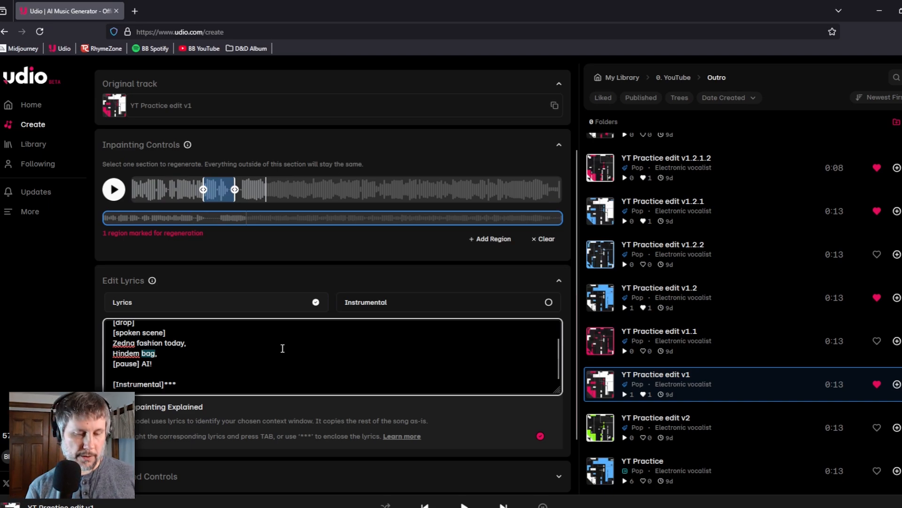
text(Bargain )
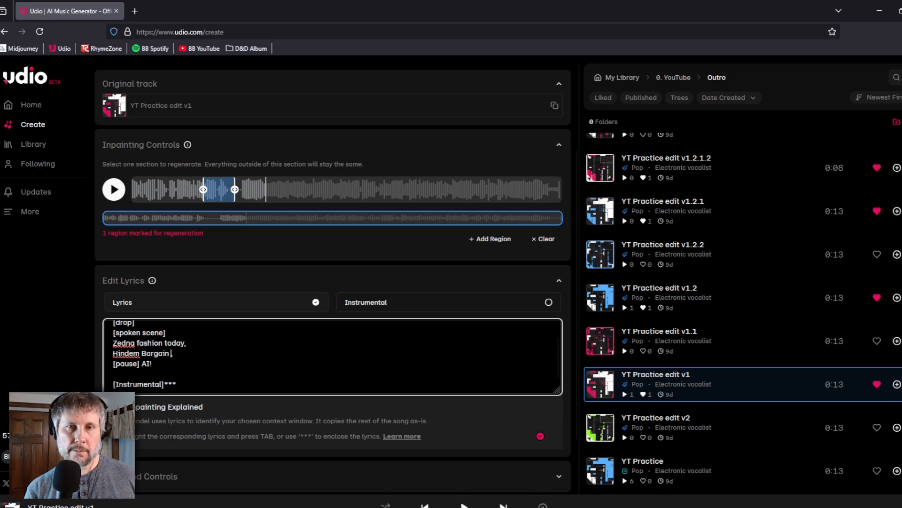
text(Brain AI!)
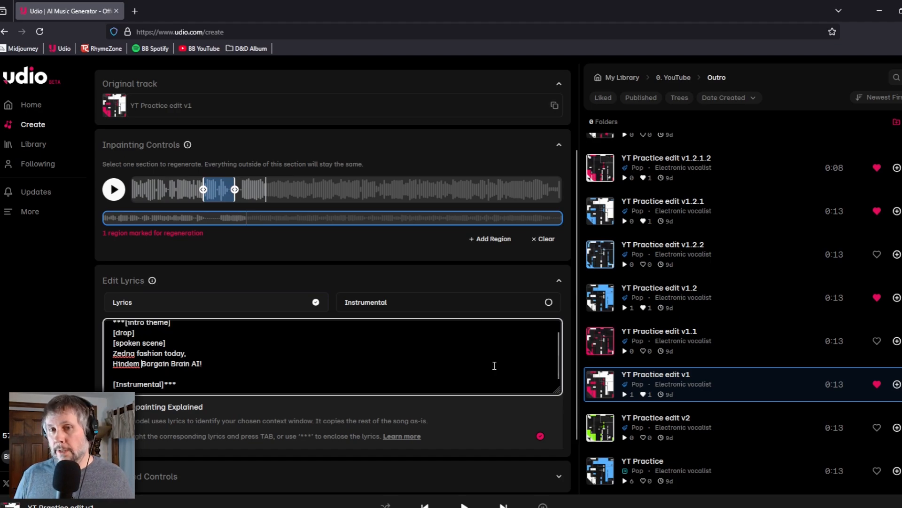
Step: Listen to YT Practice edit v1.2 and the newer edits such as v1.2.1 in the Outro folder
click(598, 299)
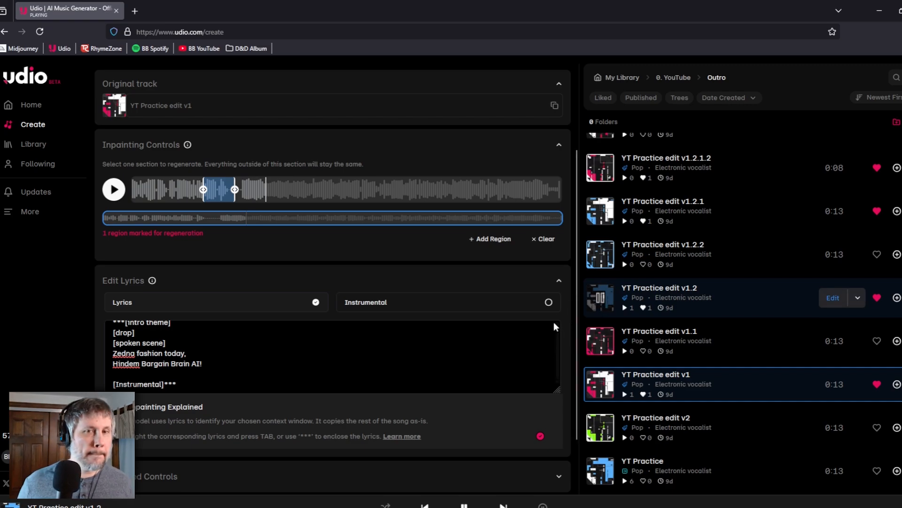
click(601, 299)
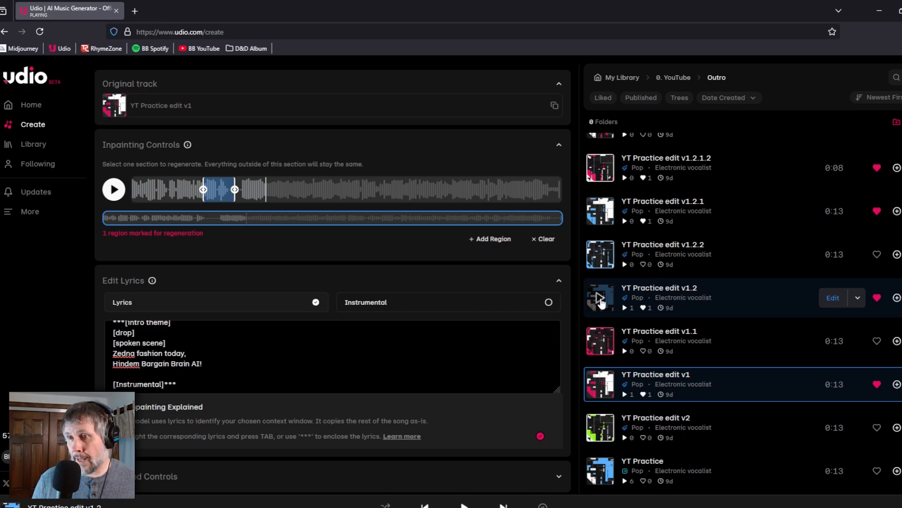
scroll(741, 310, up, 1)
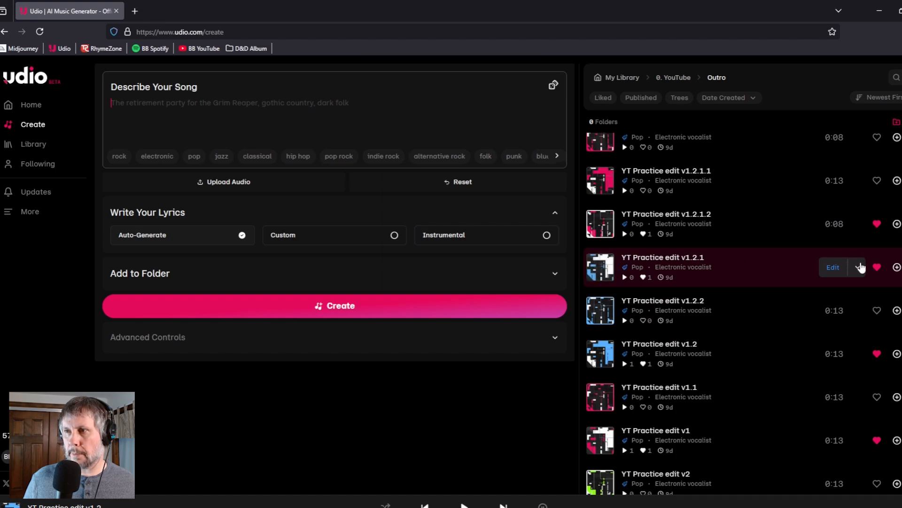
click(602, 268)
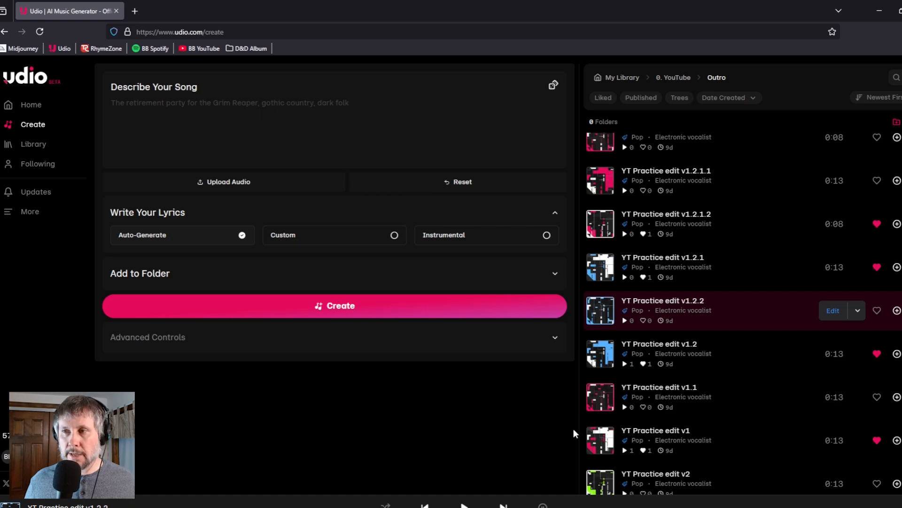
scroll(720, 402, up, 3)
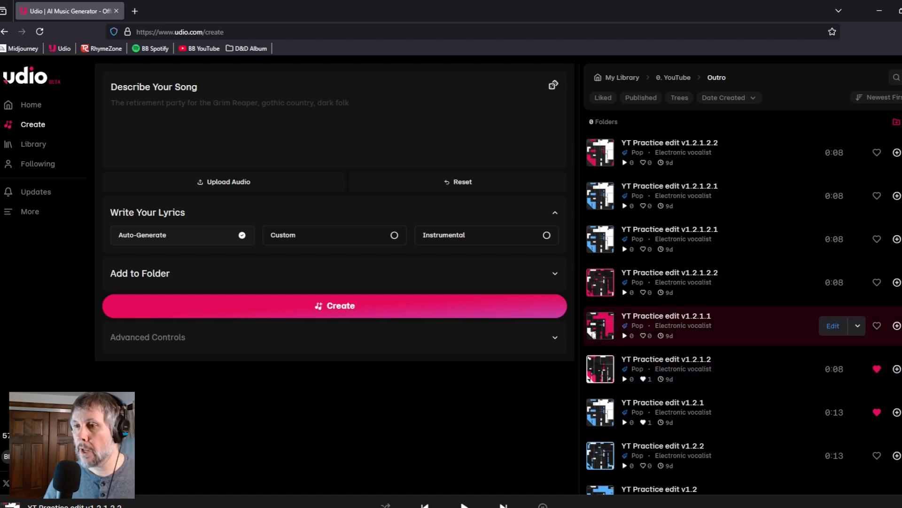
Step: Extend YT Practice edit v1.2.1 with an Instrumental section added after it, and briefly play the ext v1 version
mouse_move(688, 410)
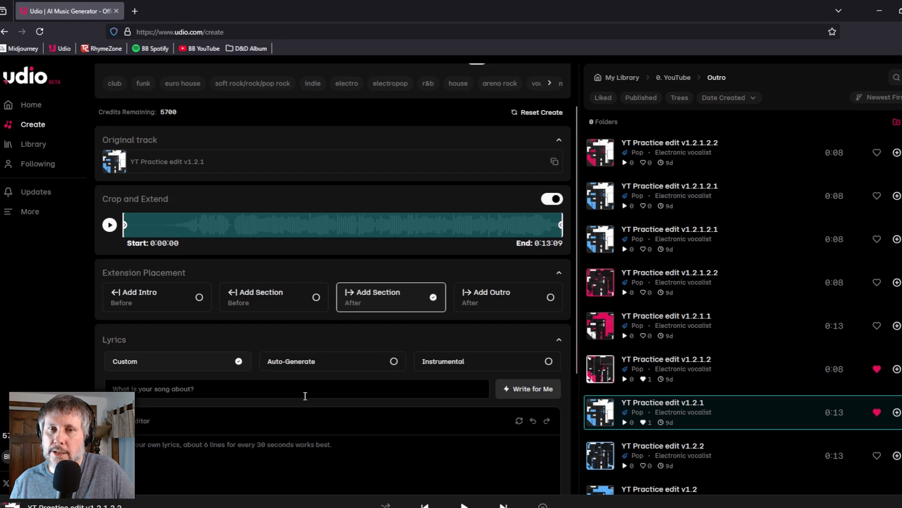
scroll(458, 254, down, 2)
click(458, 254)
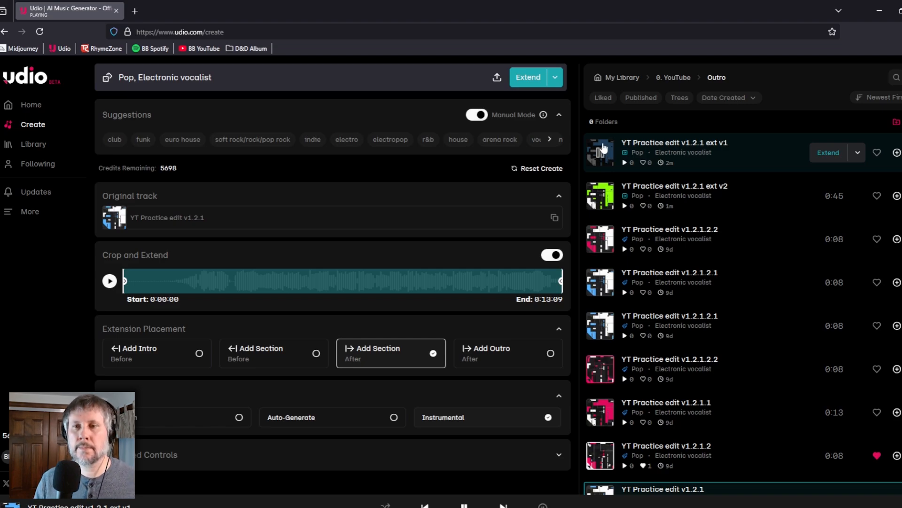
click(464, 506)
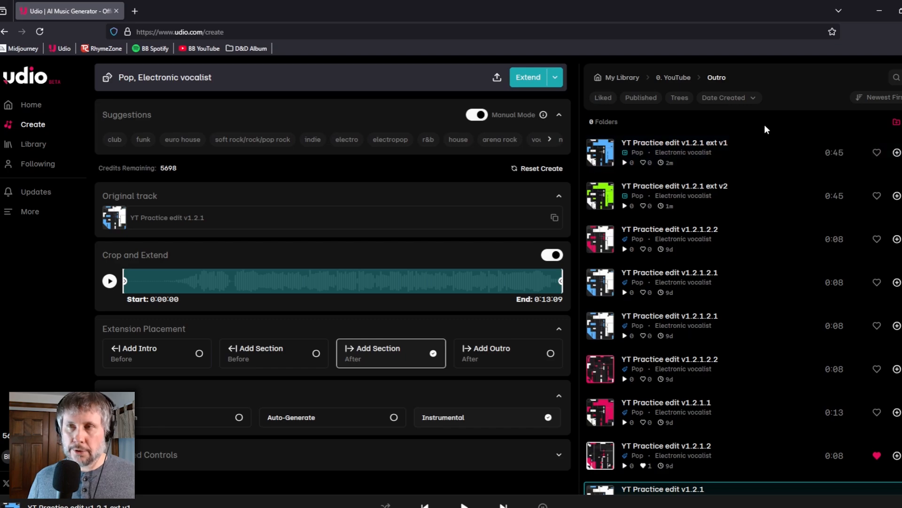
Step: Create a new folder named "Ending" inside the Outro folder
click(897, 123)
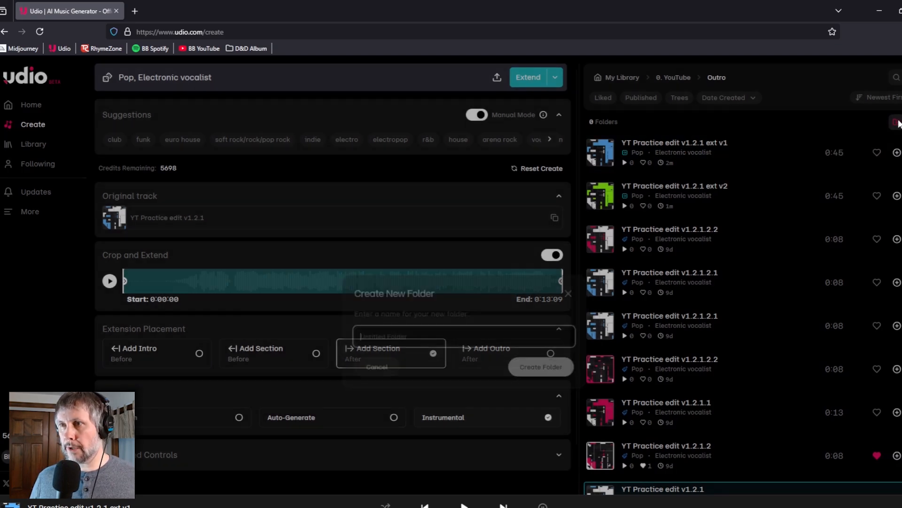
text(E)
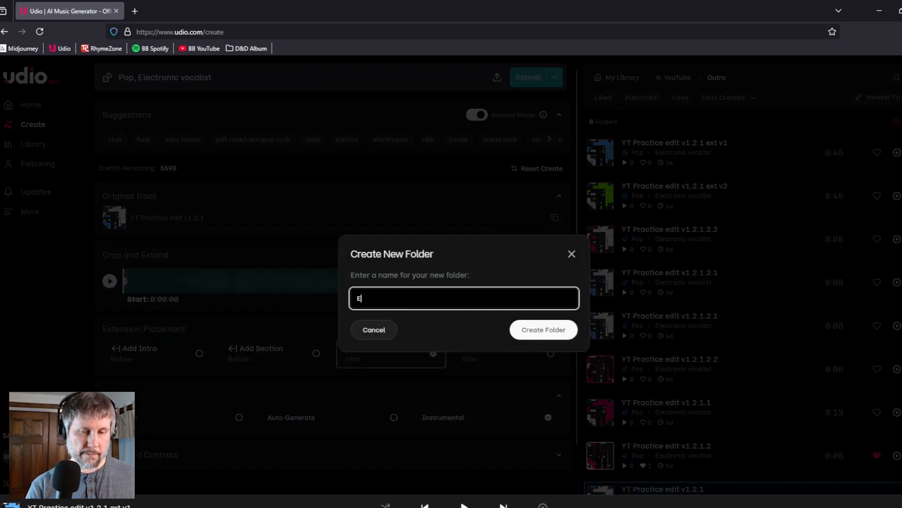
text(nding)
key(Return)
Step: Rename YT Practice edit v1.2.1 ext v1 as "Youtube Outro ENDING", add "[Instrumental]" at the end of its lyrics, and save the details
click(713, 142)
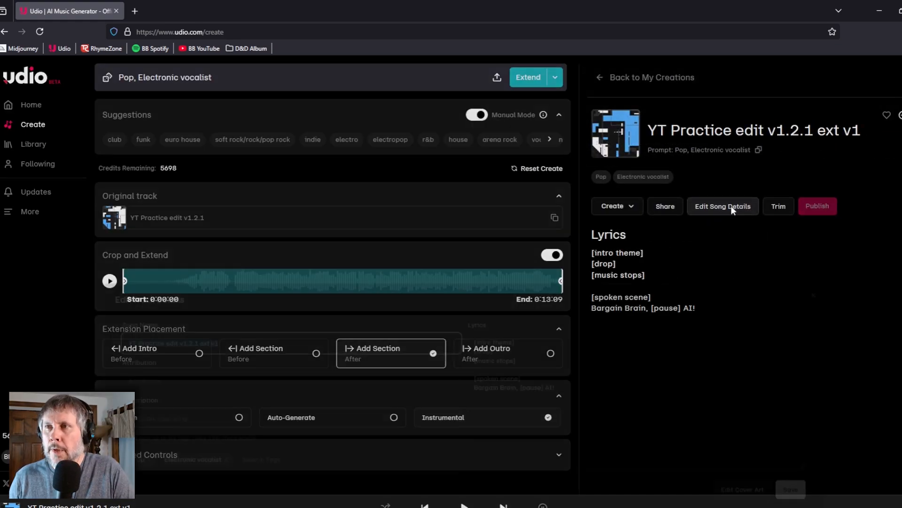
click(732, 207)
text(Youtube Outro END)
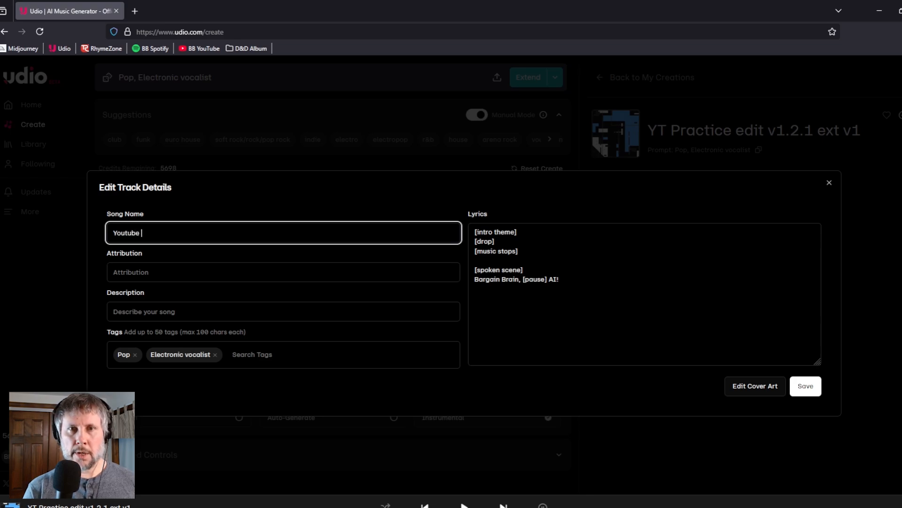
text(ING)
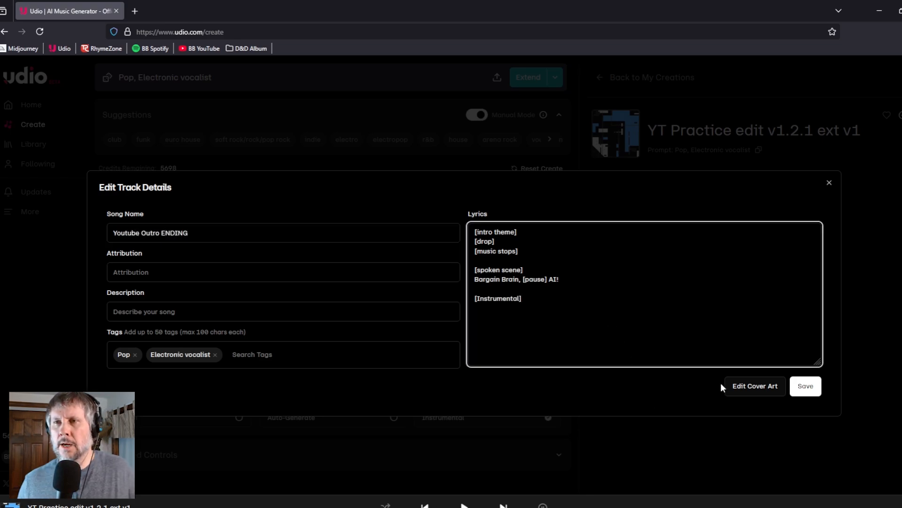
click(809, 386)
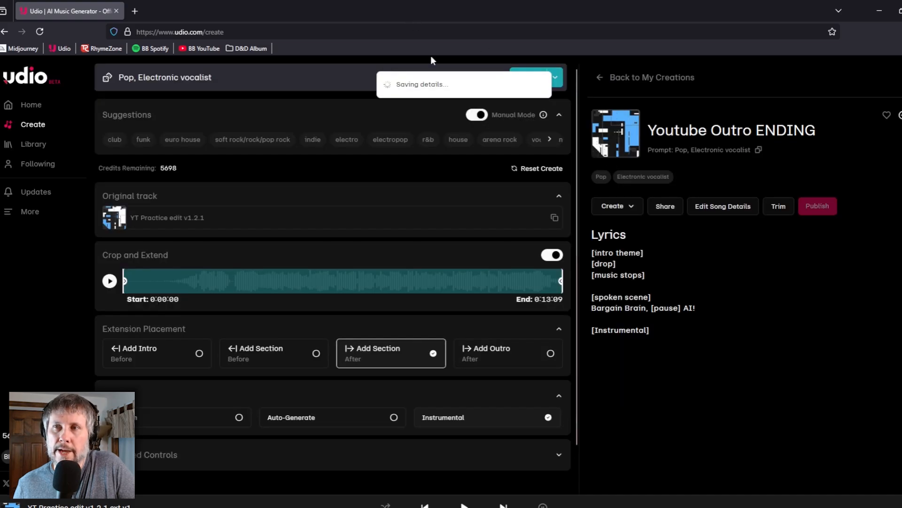
click(598, 78)
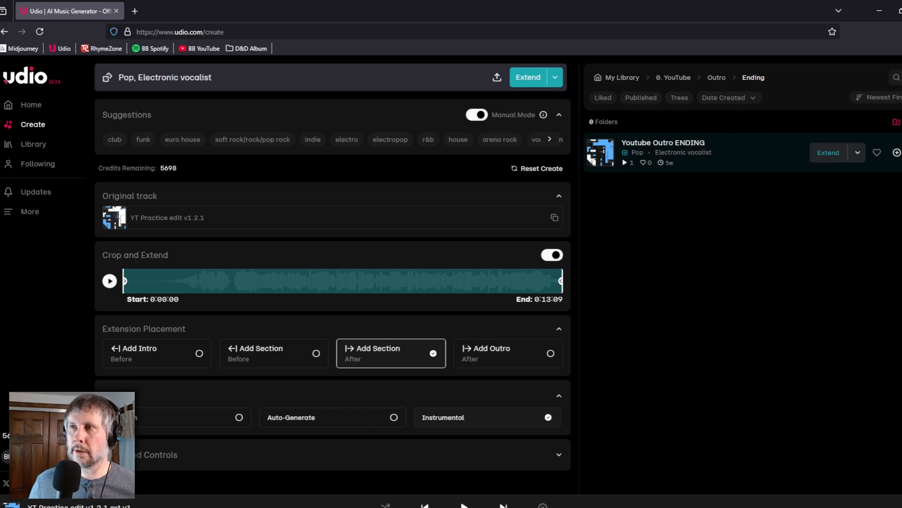
Step: Trim the Youtube Outro ENDING track to keep only the section from its start to about 0:22
click(897, 152)
mouse_move(848, 205)
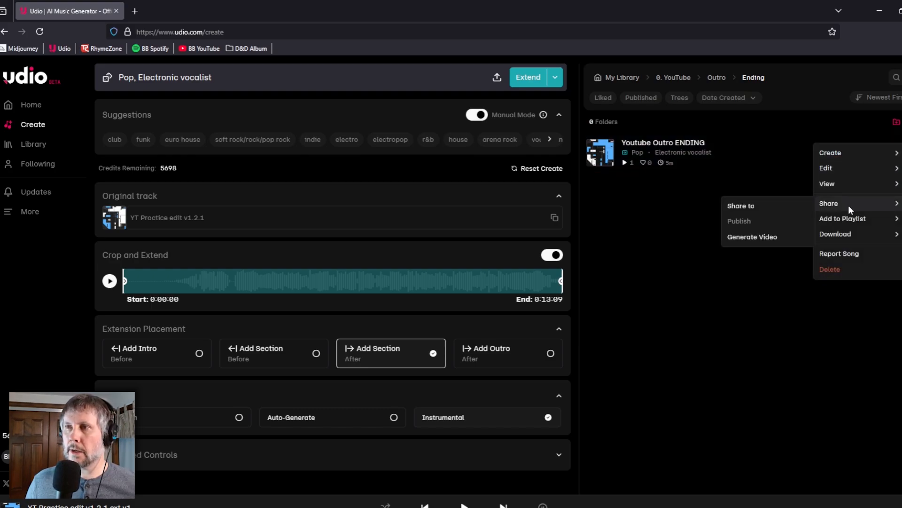
mouse_move(830, 168)
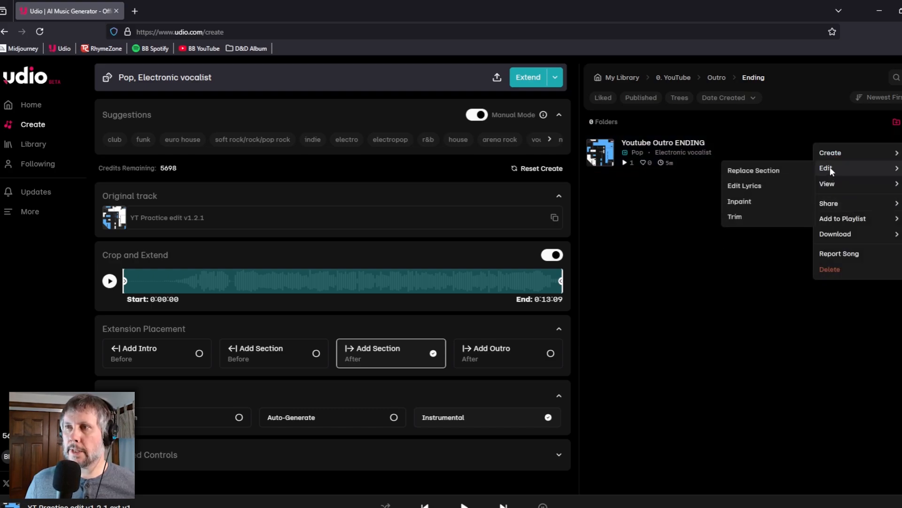
click(736, 218)
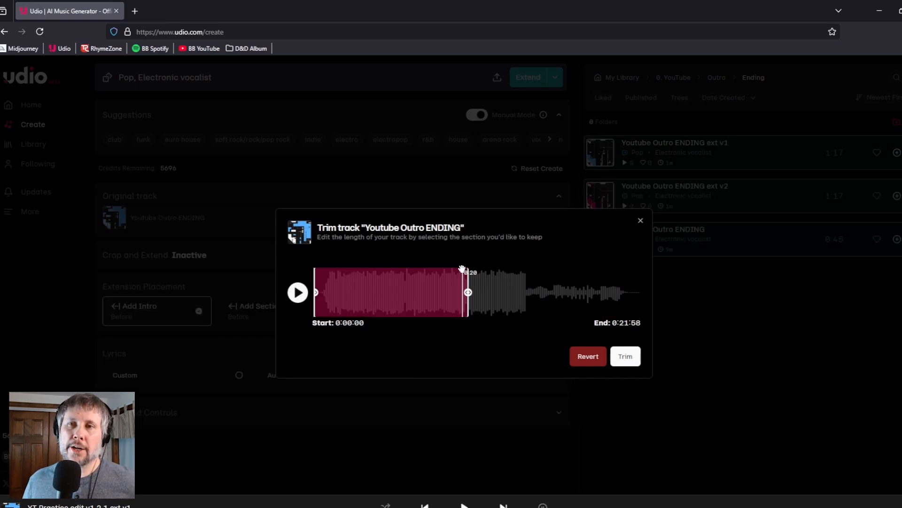
click(454, 276)
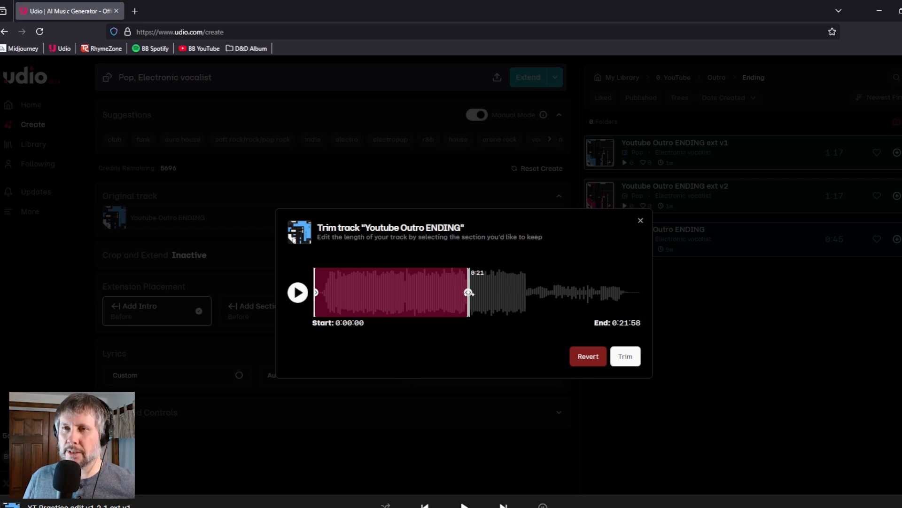
drag(469, 292, 472, 292)
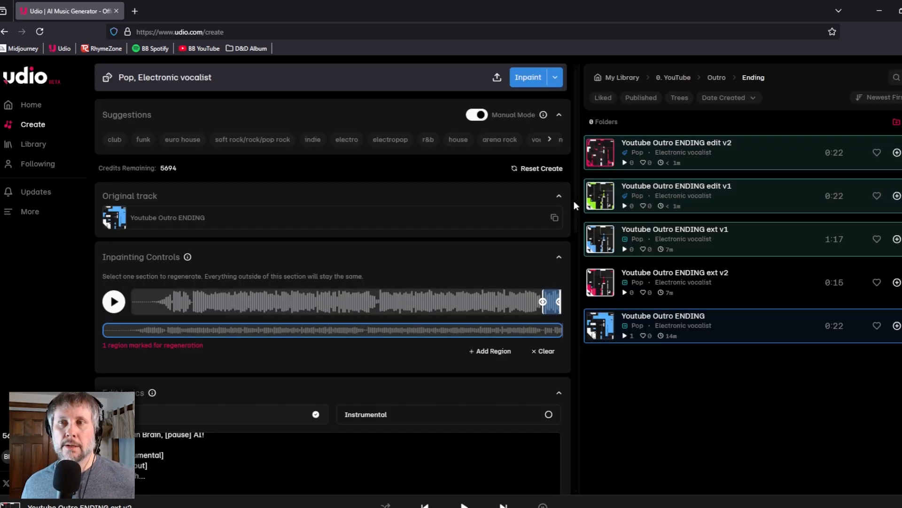
Step: Listen to Youtube Outro ENDING edit v2 and edit v1 in the Ending folder
click(600, 152)
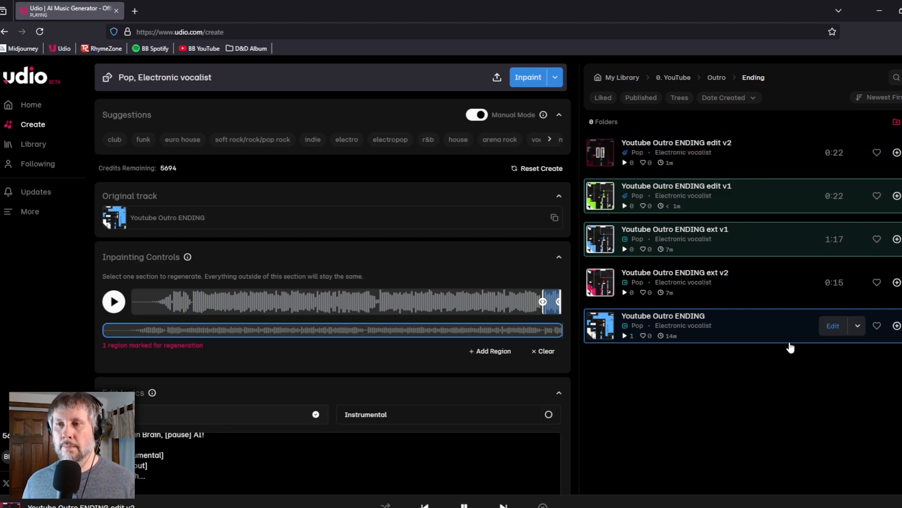
key(space)
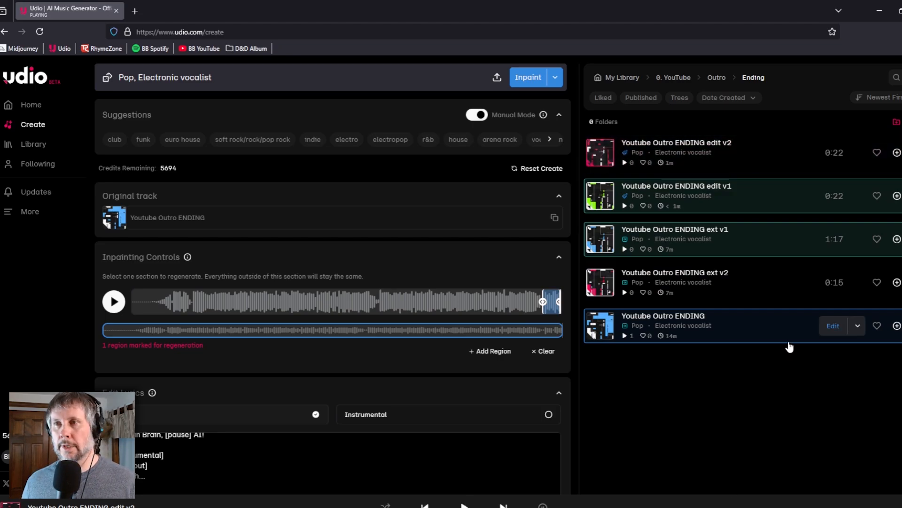
click(600, 195)
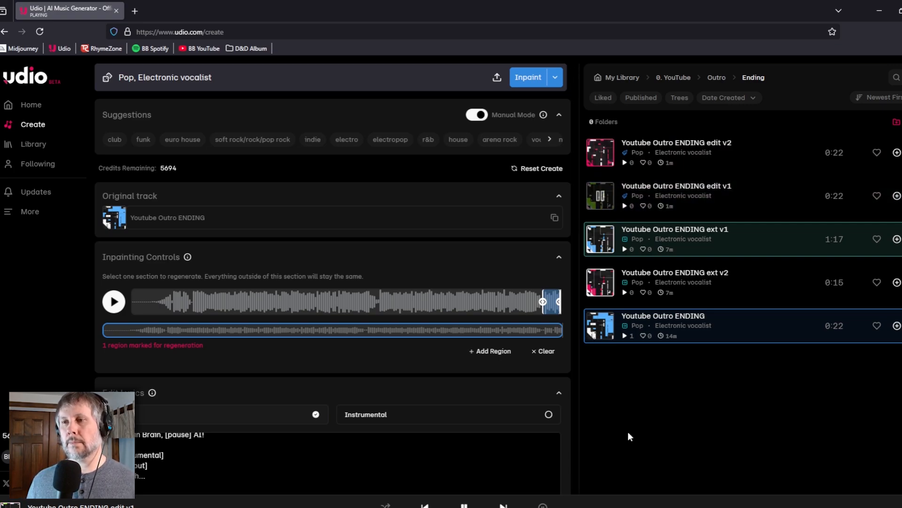
key(space)
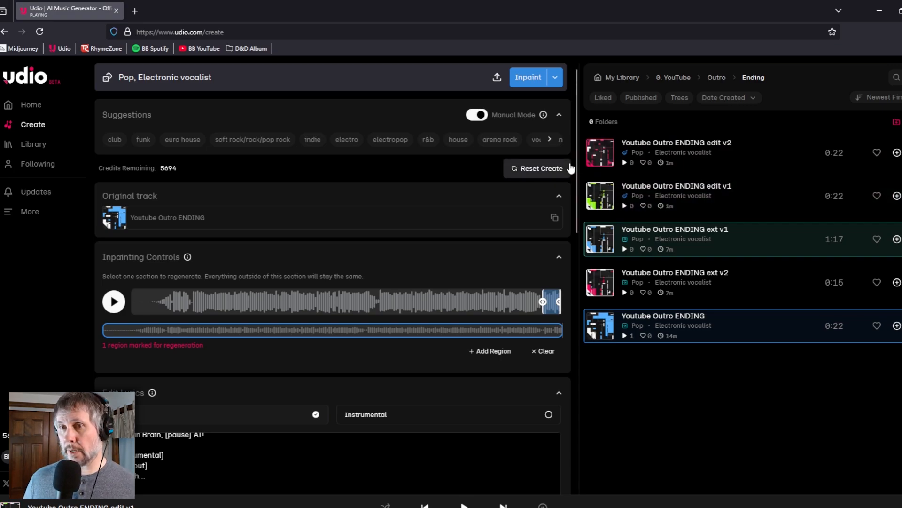
Step: Run Inpaint several more times on the region marked at the very end of Youtube Outro ENDING
click(534, 78)
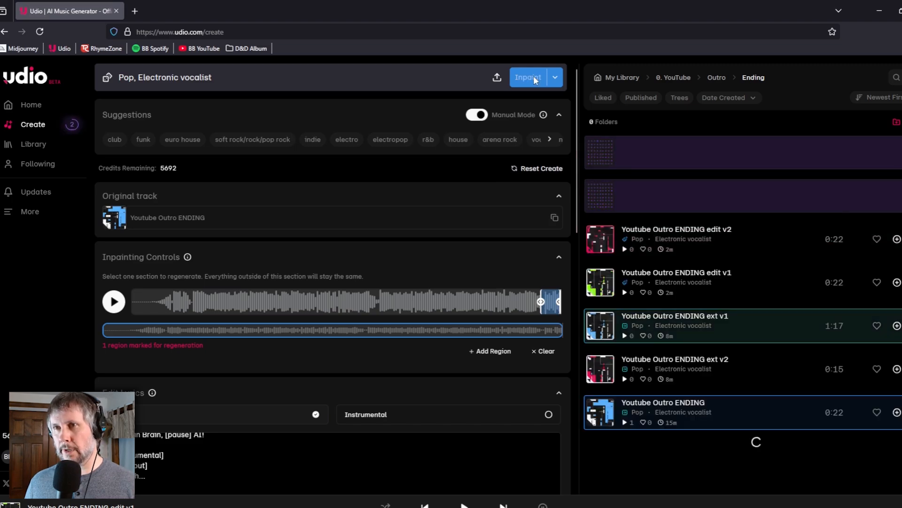
click(534, 78)
click(534, 78)
click(534, 78)
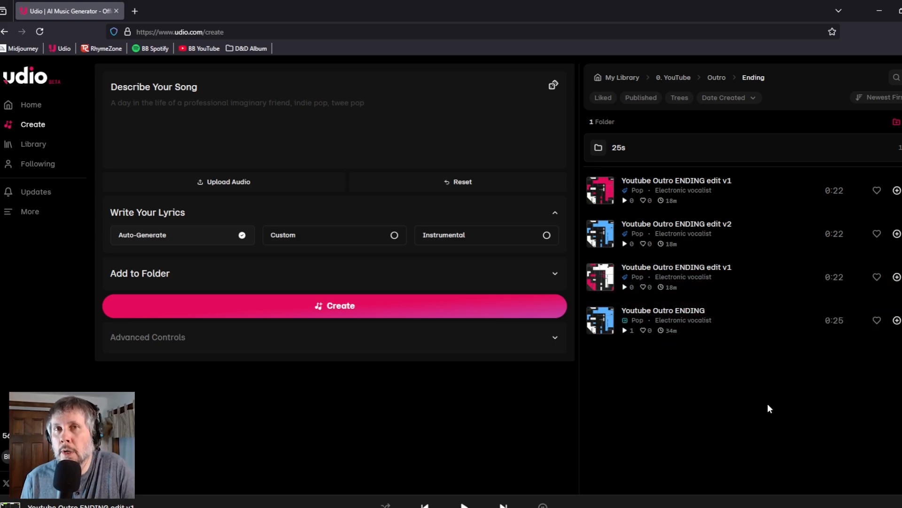
Step: Listen to the lower of the two Youtube Outro ENDING edit v1 tracks and to edit v2 above it
click(598, 277)
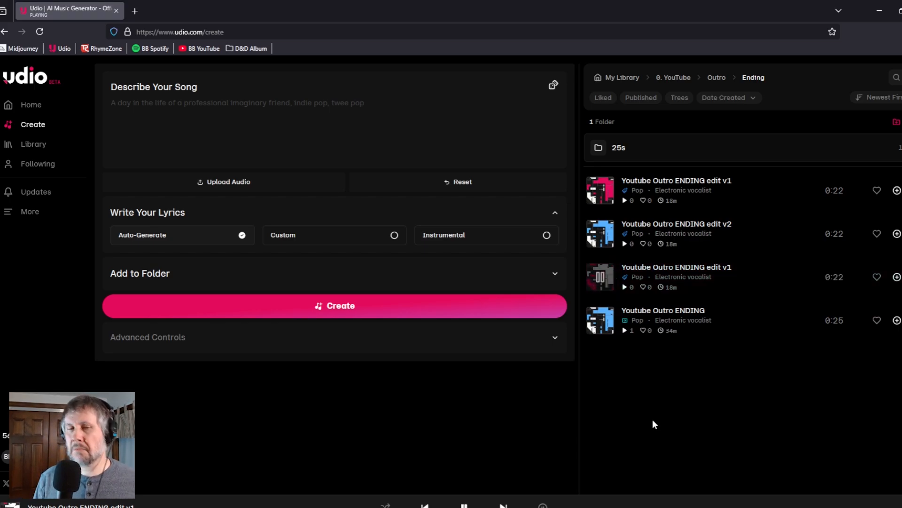
key(space)
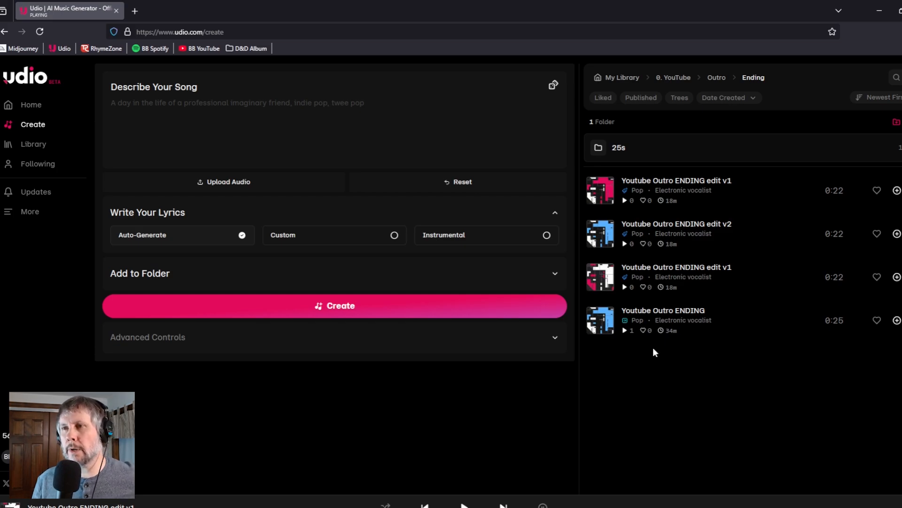
click(602, 238)
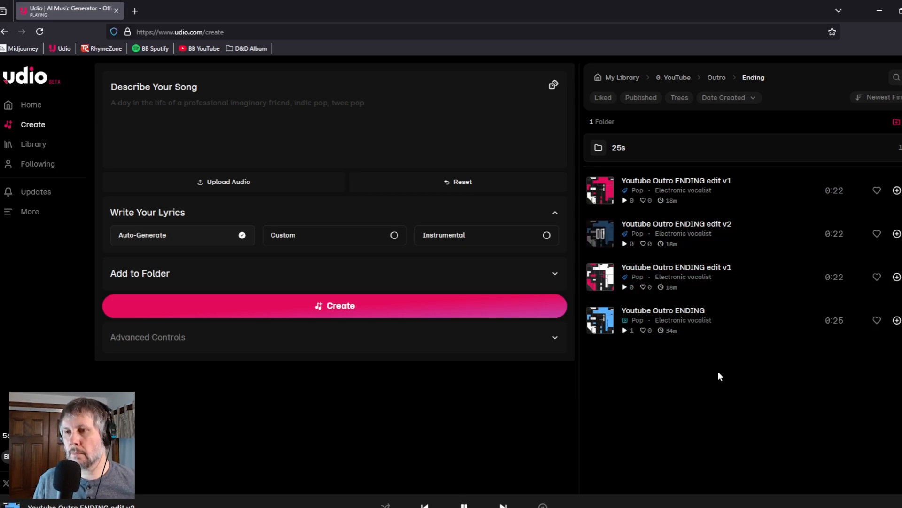
key(space)
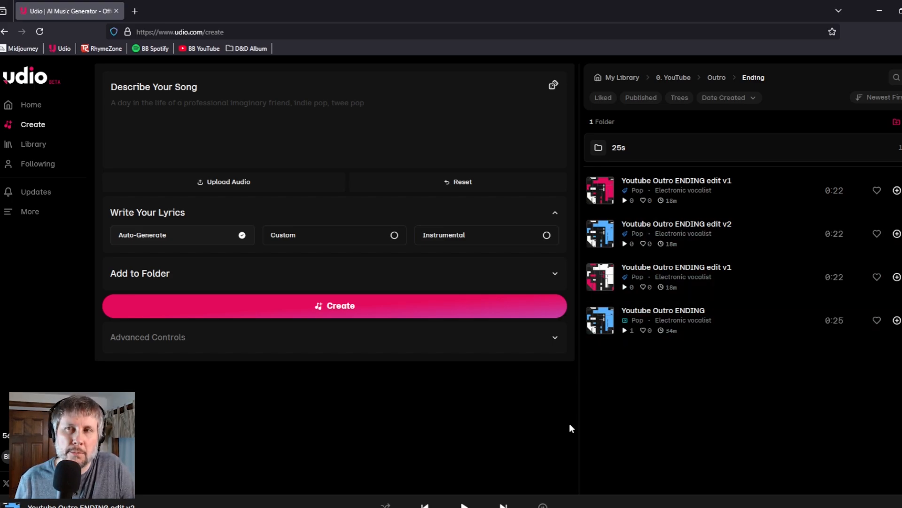
Step: Open the 25s folder inside Ending and listen to its Youtube Outro ENDING edit v1 track
click(619, 148)
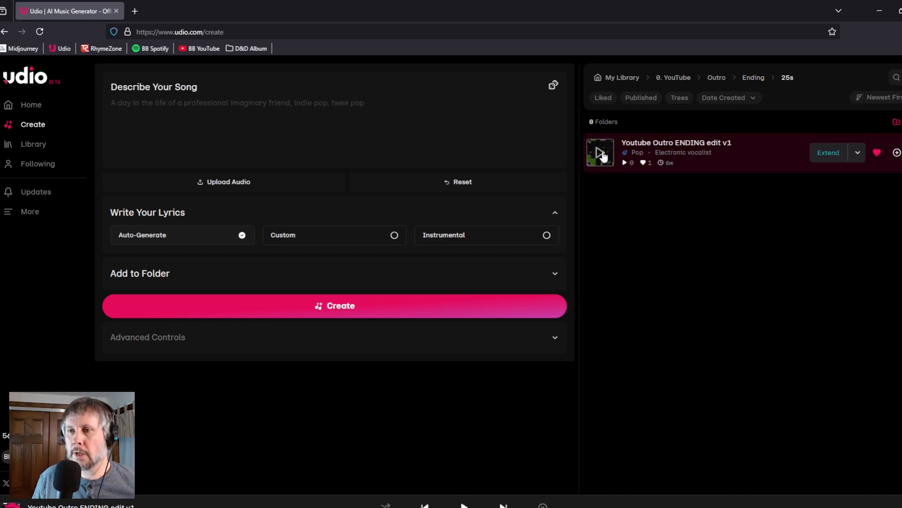
click(603, 155)
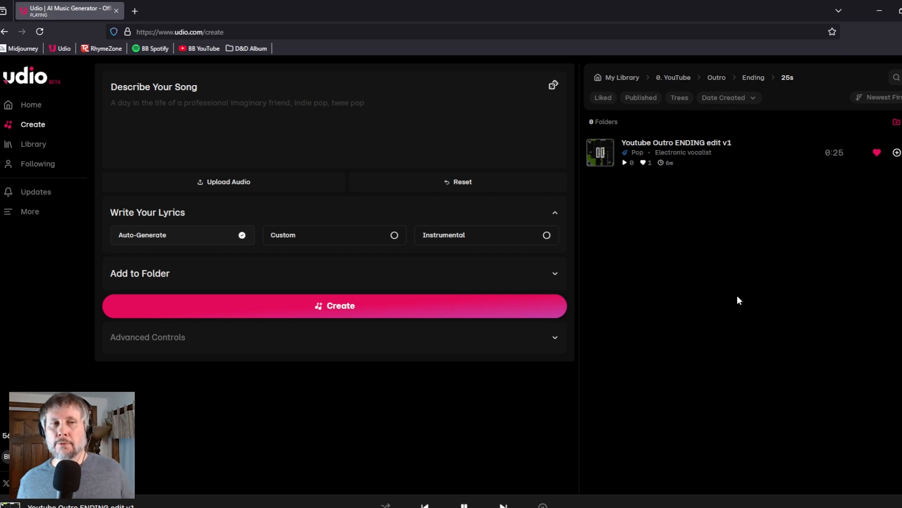
key(space)
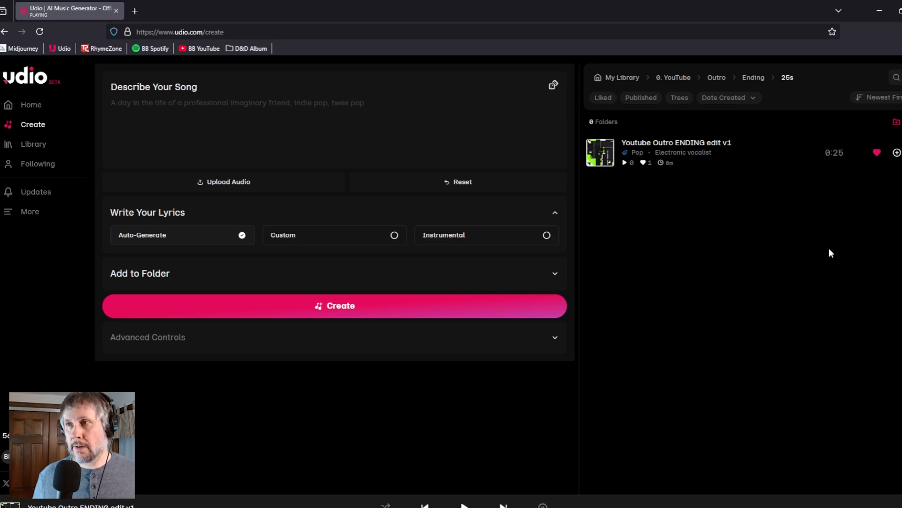